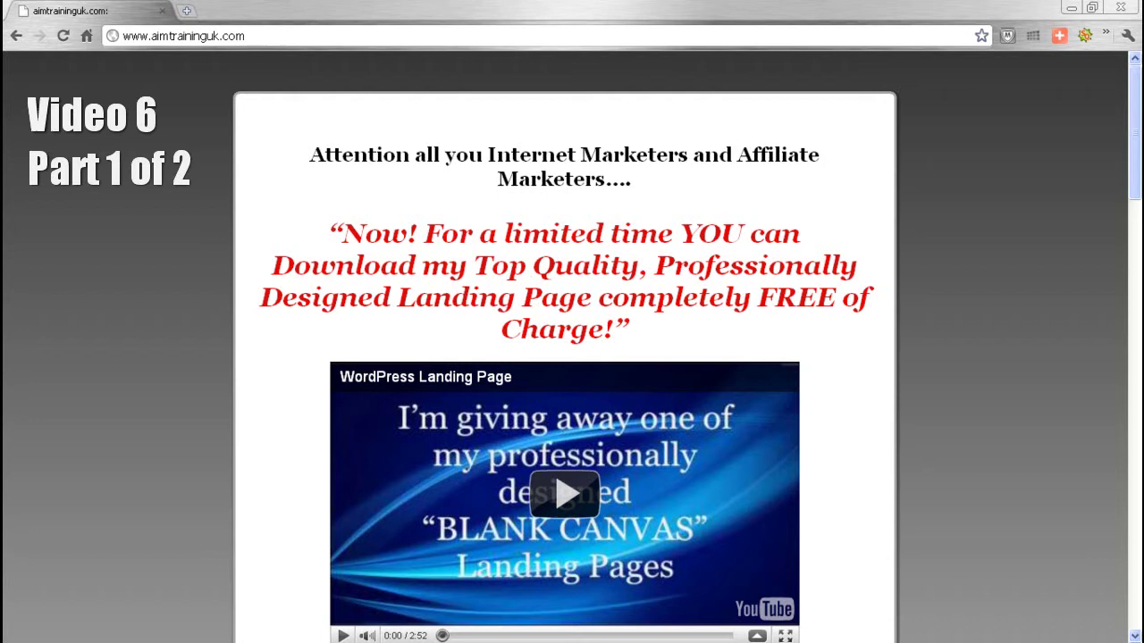
Step: Start a new page titled 'Privacy Policy' and place the caret in its empty body
left_click_drag(1135, 143, 1114, 582)
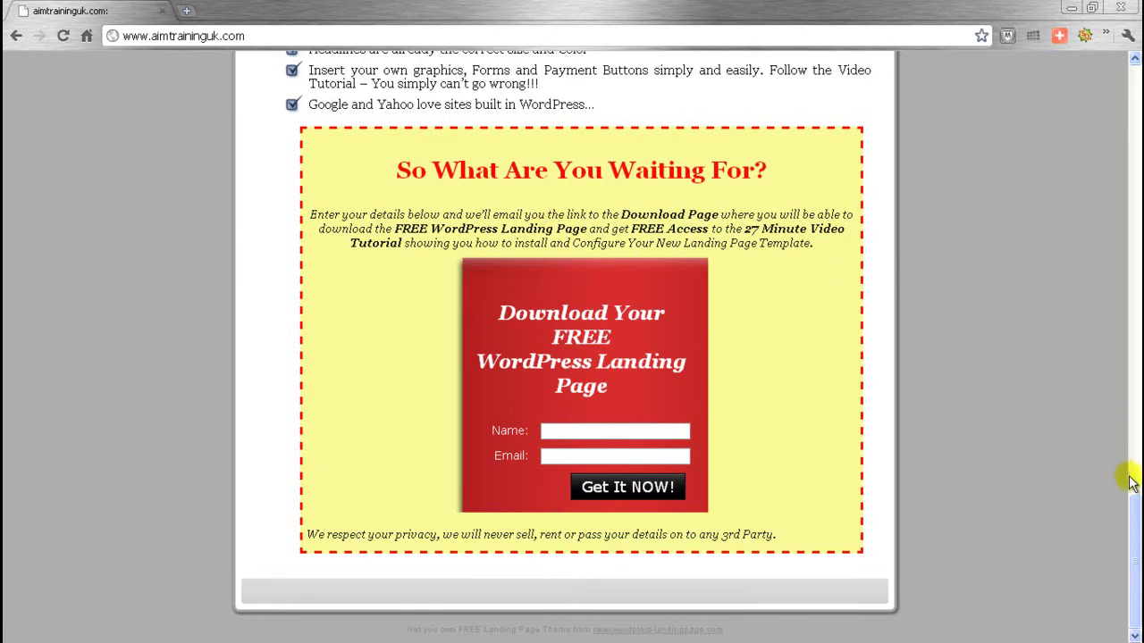
left_click_drag(1130, 524, 1134, 79)
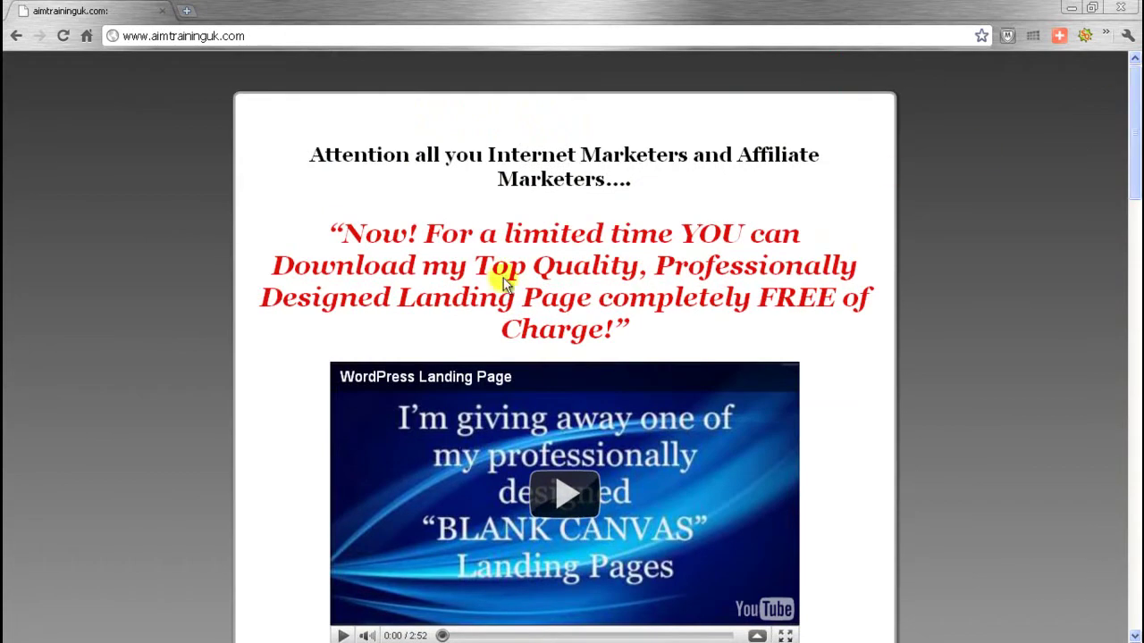
left_click(17, 36)
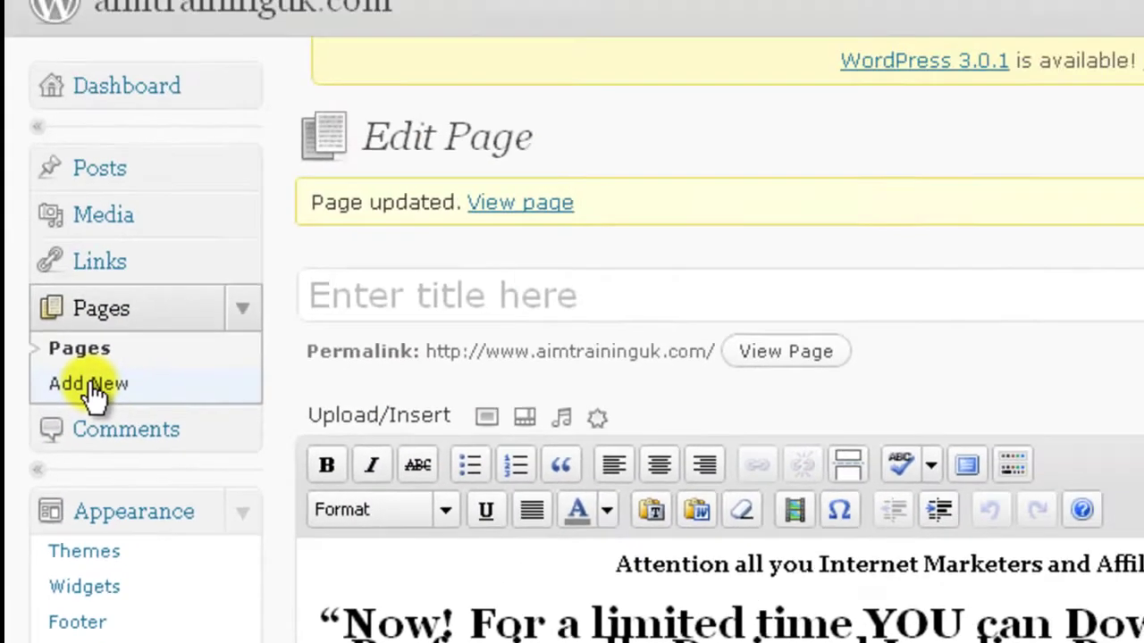
left_click(119, 204)
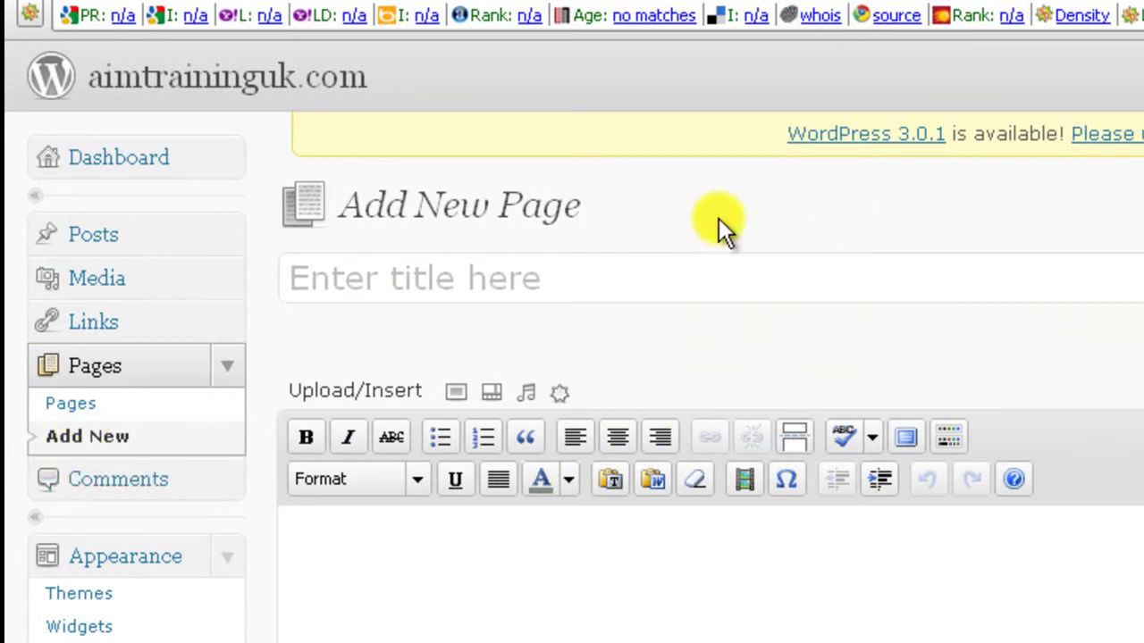
left_click(439, 275)
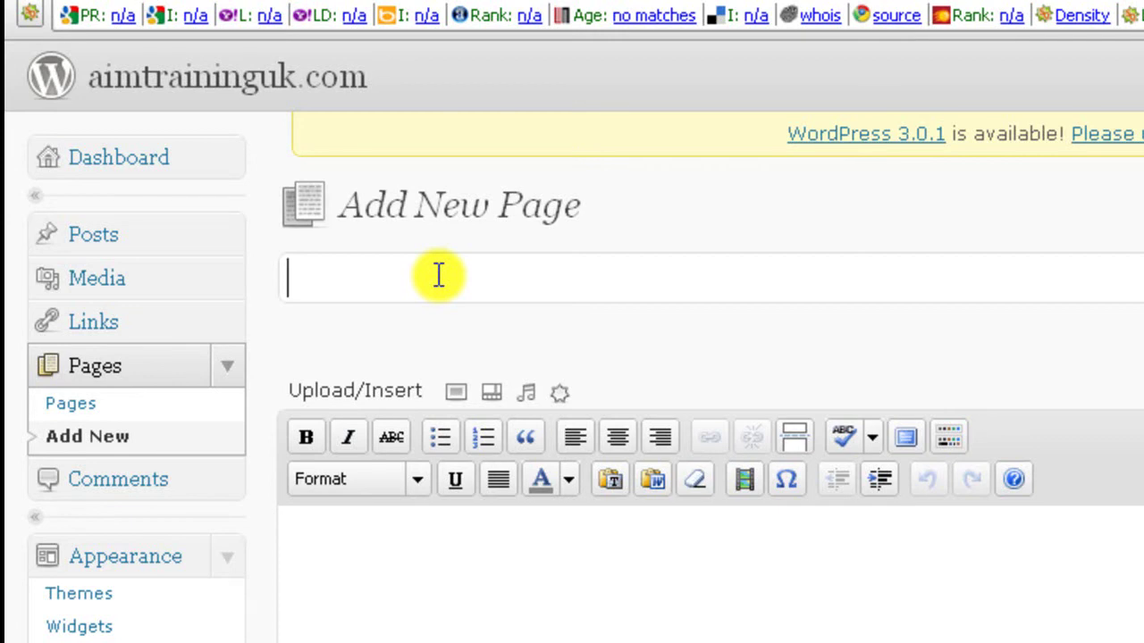
type("Pri")
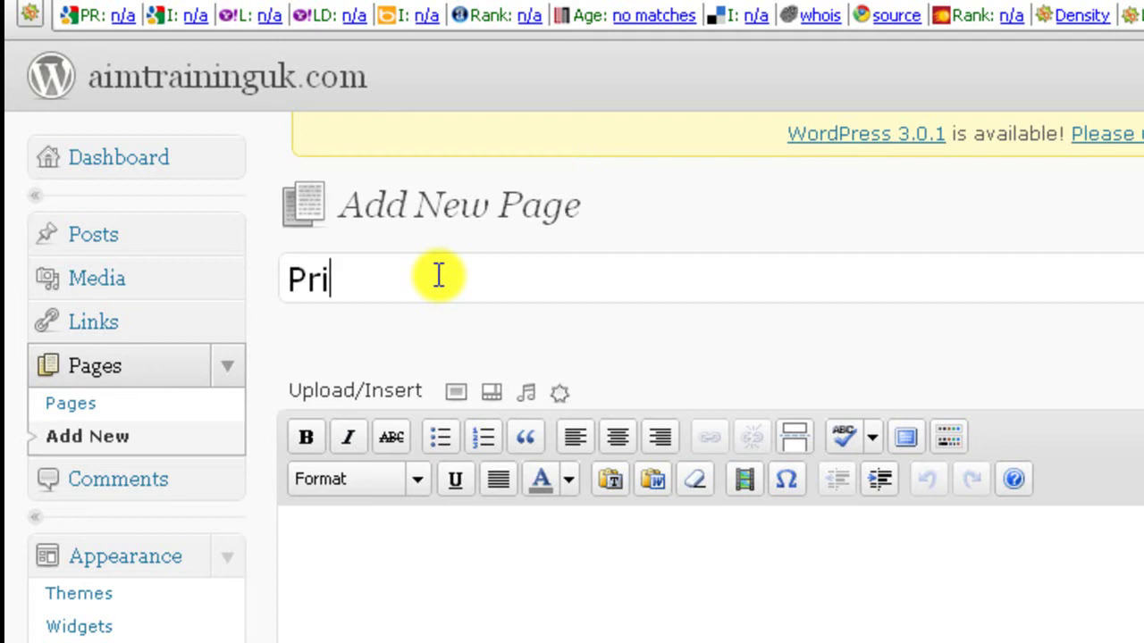
type("vacy ")
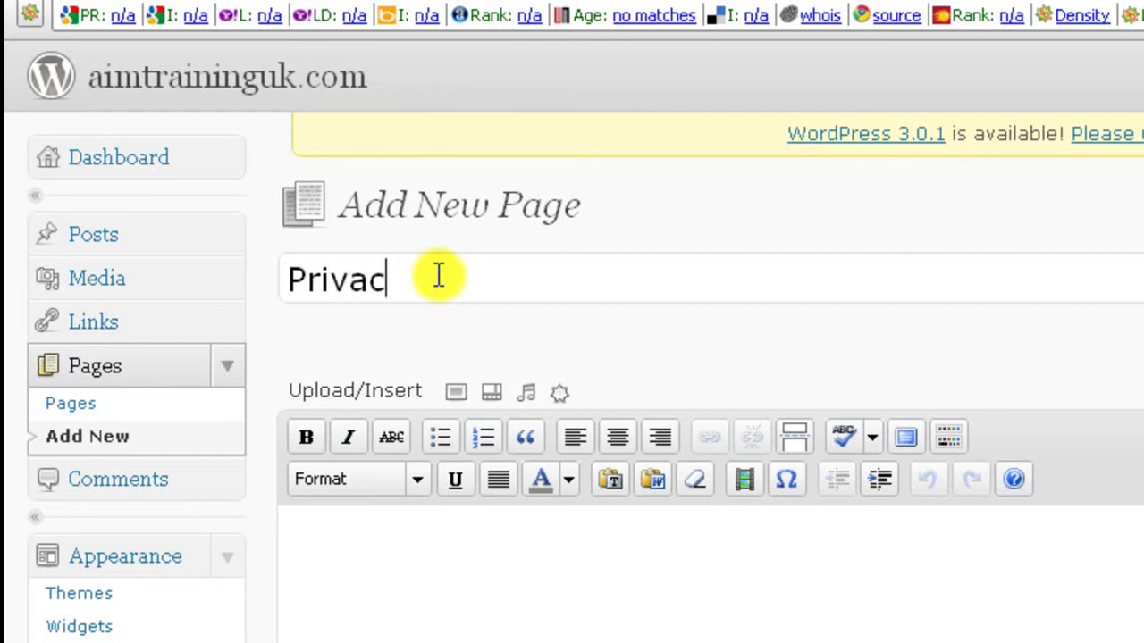
type("Policy")
left_click(331, 547)
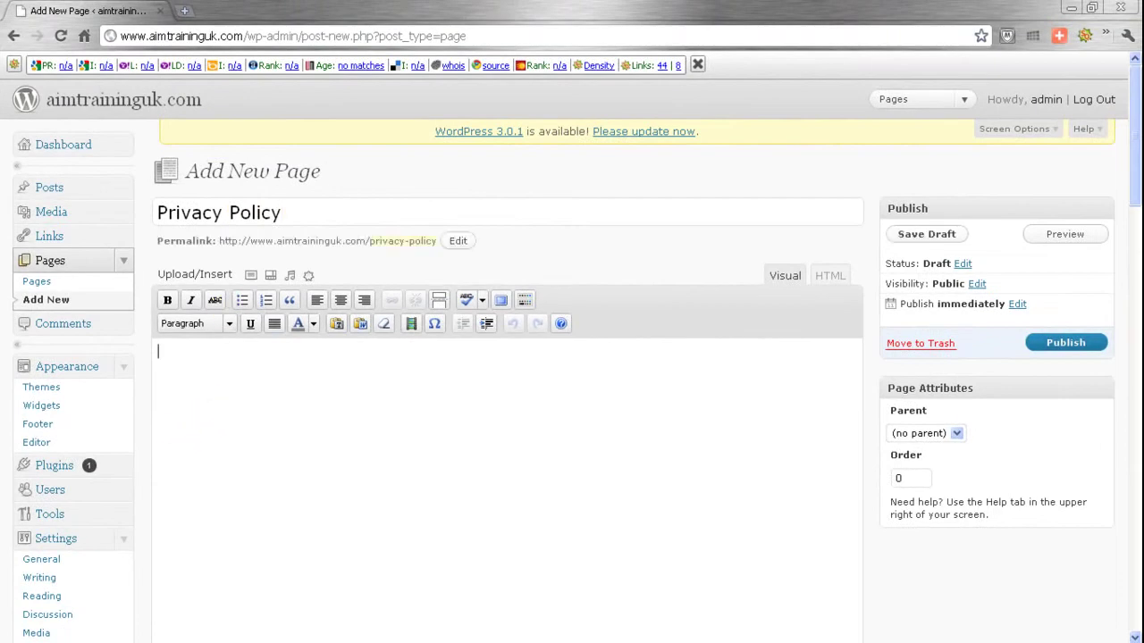
Step: In Notepad, select the whole privacy policy text, from the welcome through the Links section
left_click(11, 143)
left_click_drag(421, 102, 485, 46)
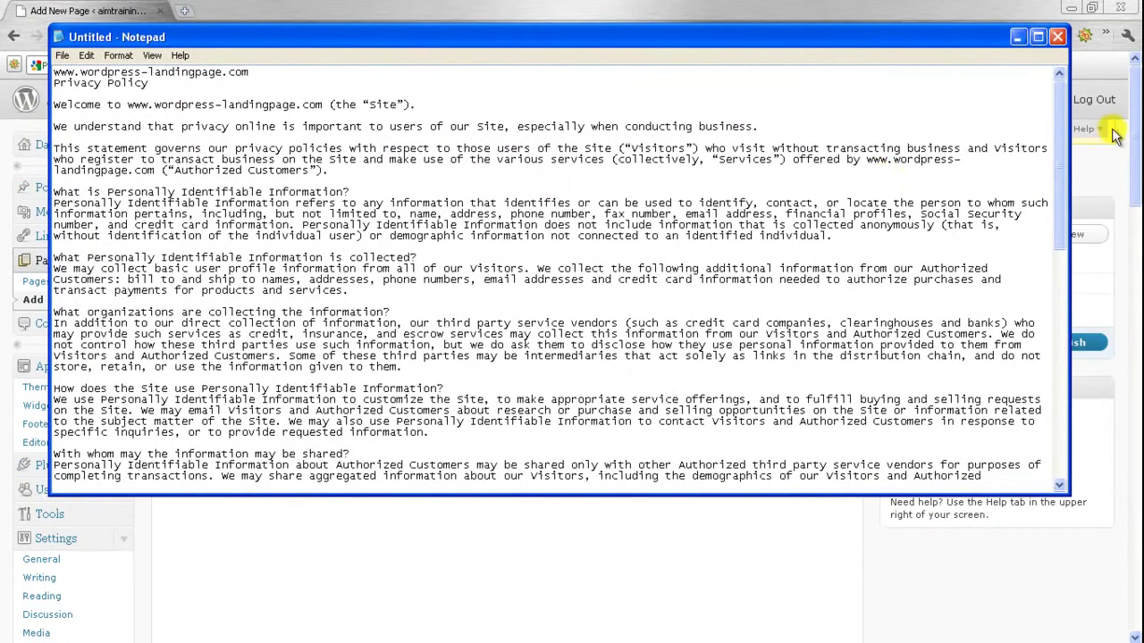
mouse_move(1063, 179)
left_mouse_down()
mouse_move(1057, 449)
mouse_move(1060, 179)
left_mouse_up()
left_click(771, 164)
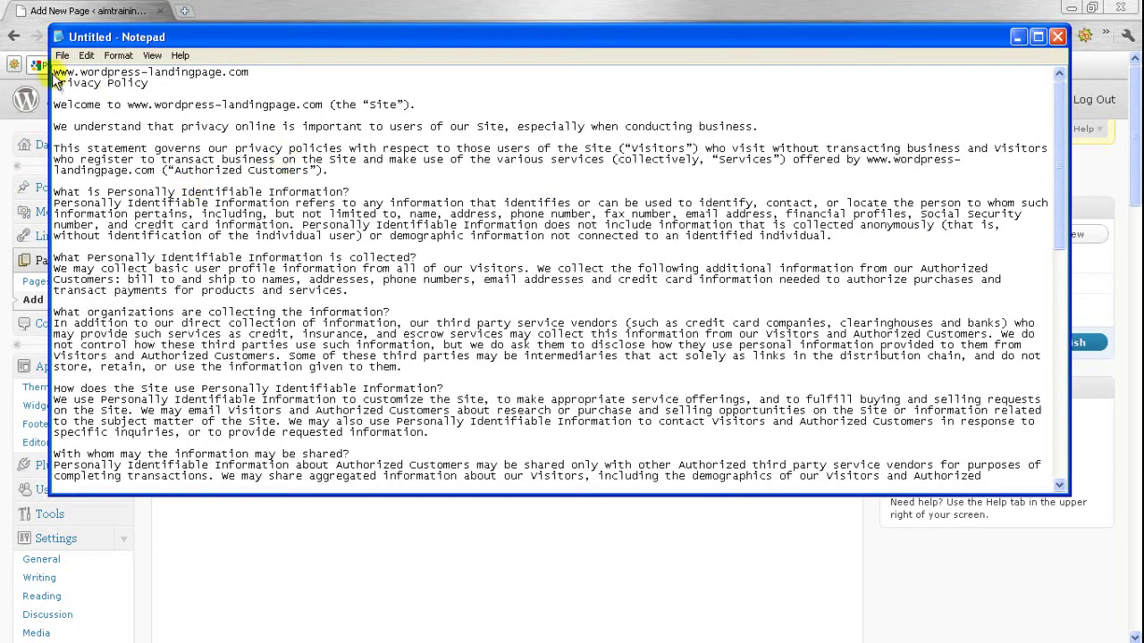
left_click_drag(53, 72, 754, 570)
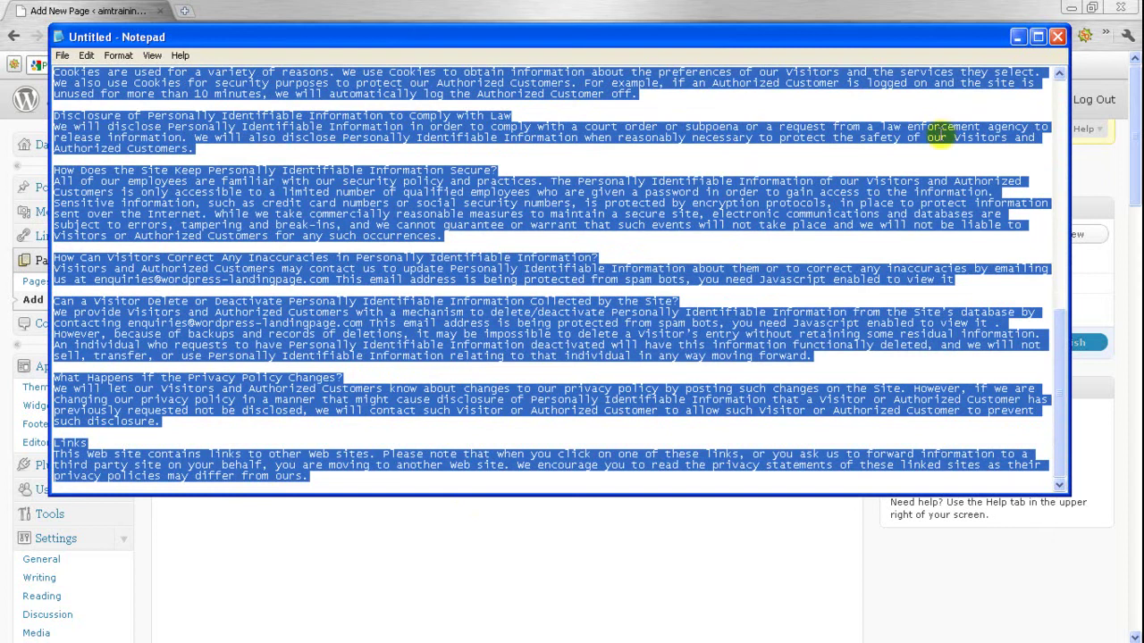
Step: Paste the privacy policy text into the page body using the HTML editor
left_click(1017, 36)
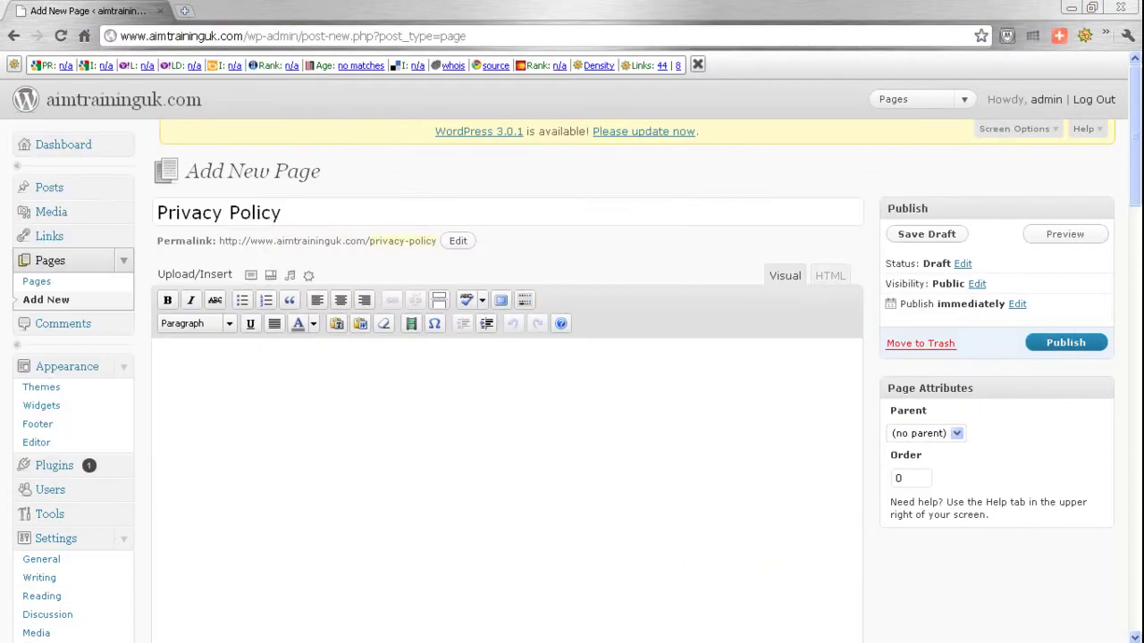
left_click(828, 278)
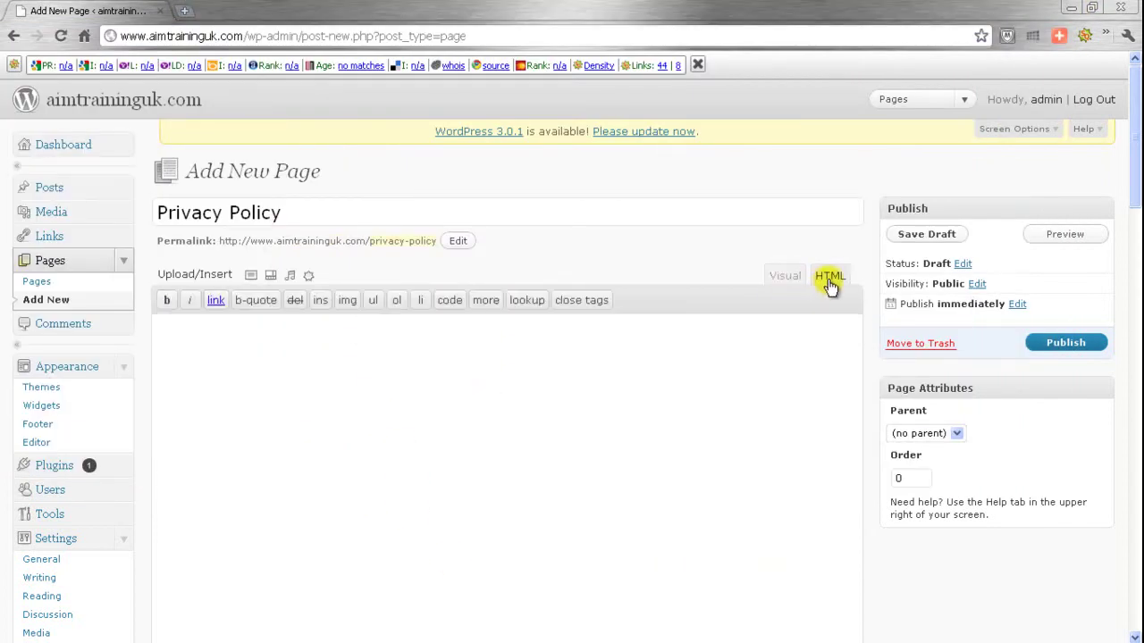
left_click(446, 386)
key("ctrl+v")
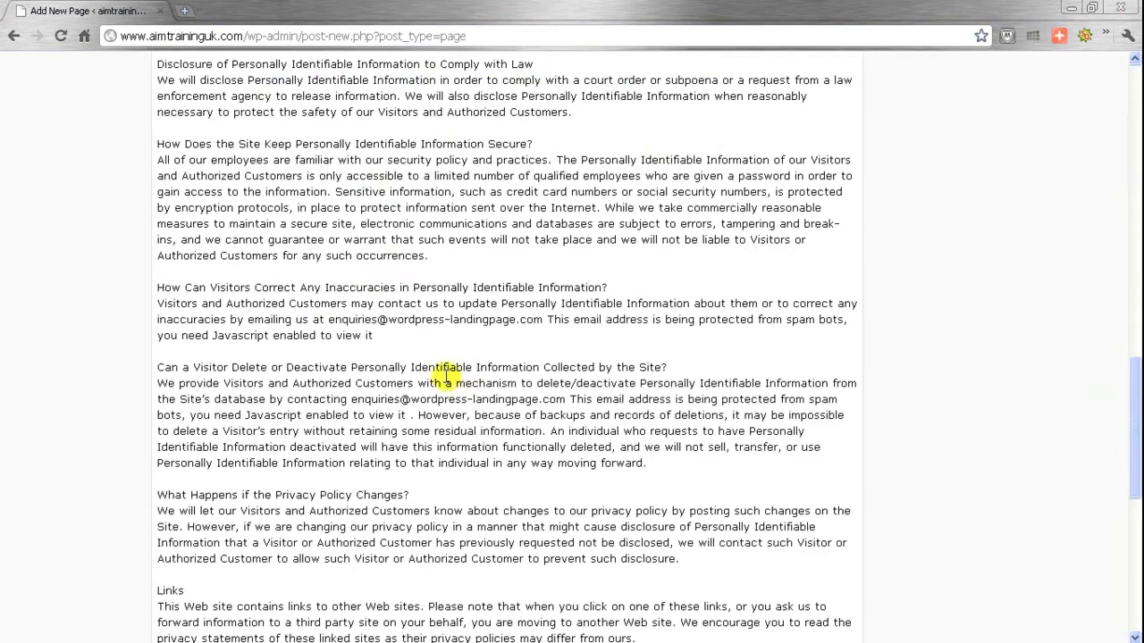
scroll(464, 386, "down", 5)
scroll(470, 388, "up", 5)
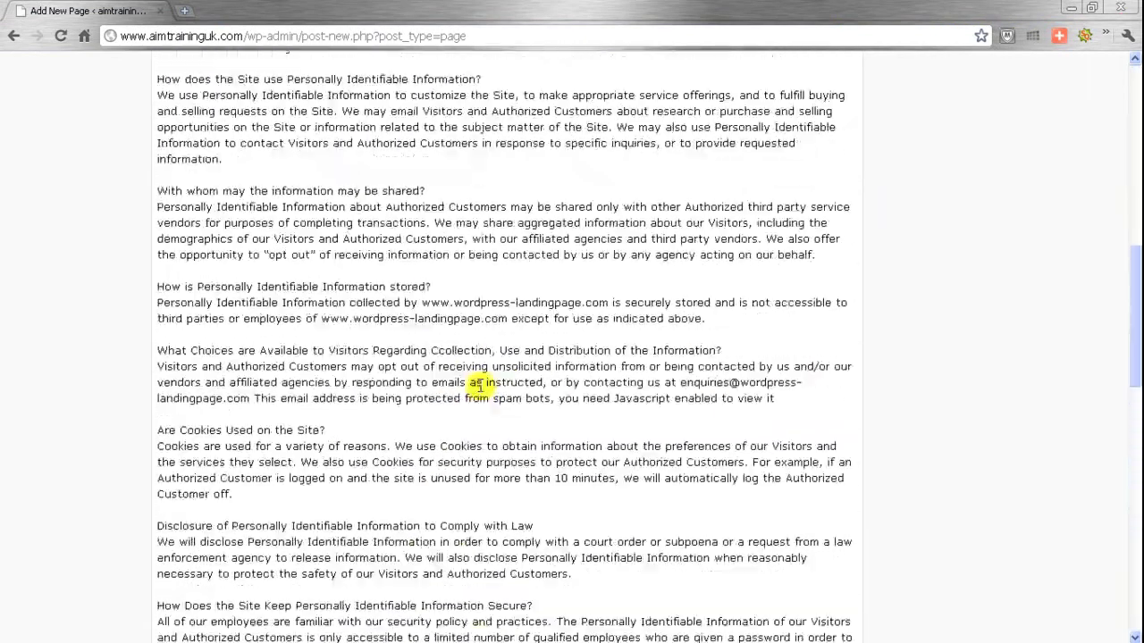
scroll(478, 386, "up", 10)
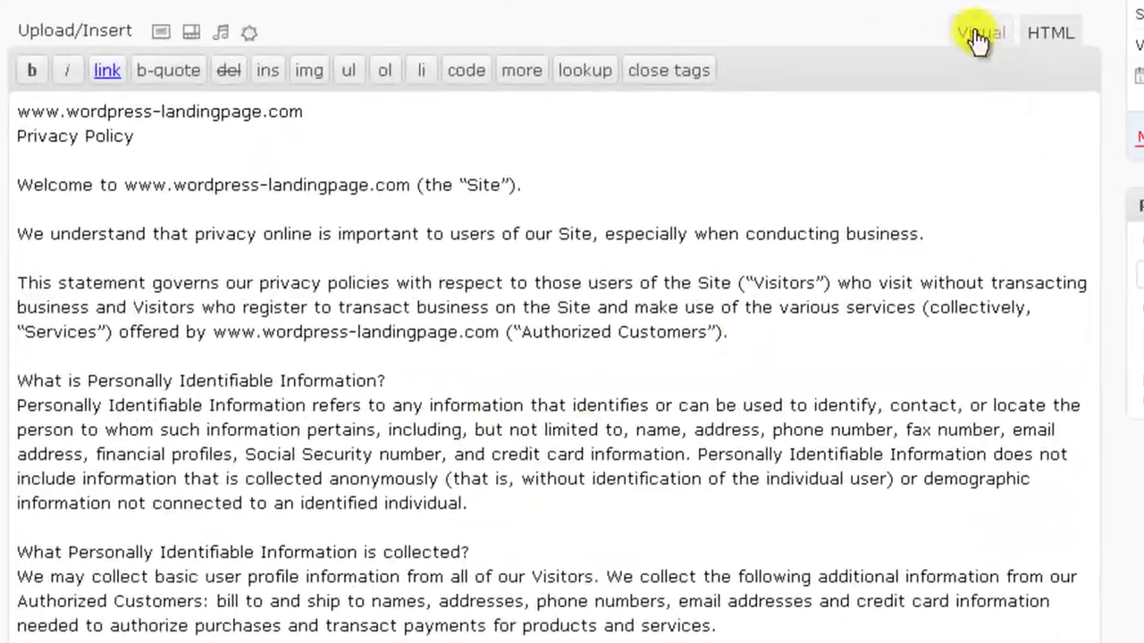
Step: In the Visual editor, format the two title lines as a centred Heading 4
left_click(979, 36)
left_click_drag(189, 174, 18, 150)
left_click(128, 108)
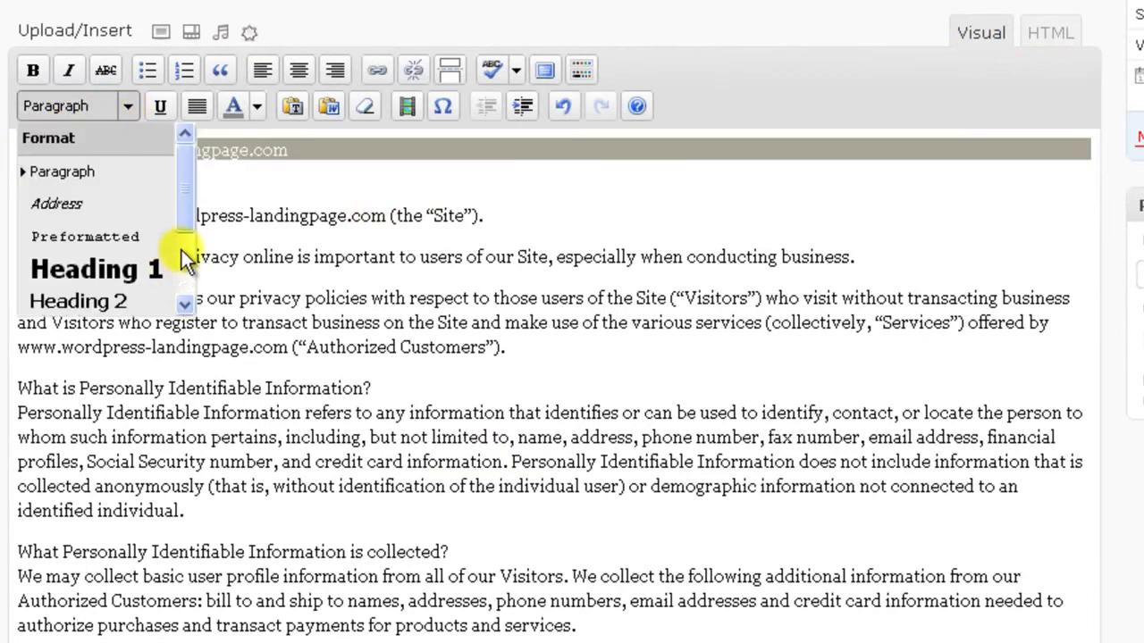
scroll(184, 237, "down", 3)
left_click(143, 234)
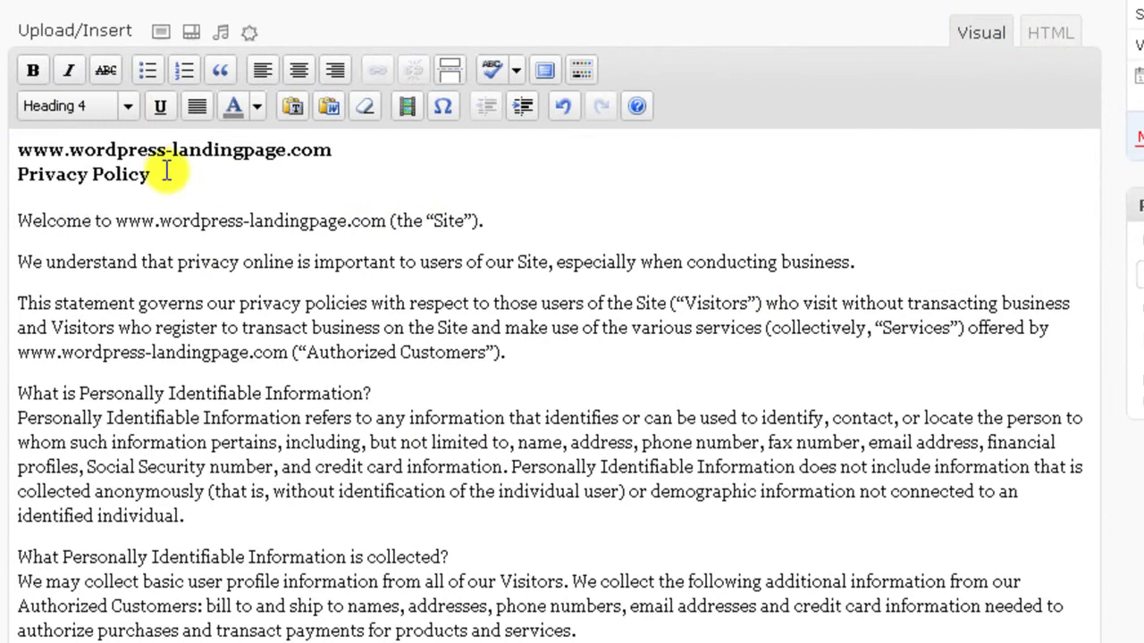
left_click_drag(190, 179, 12, 146)
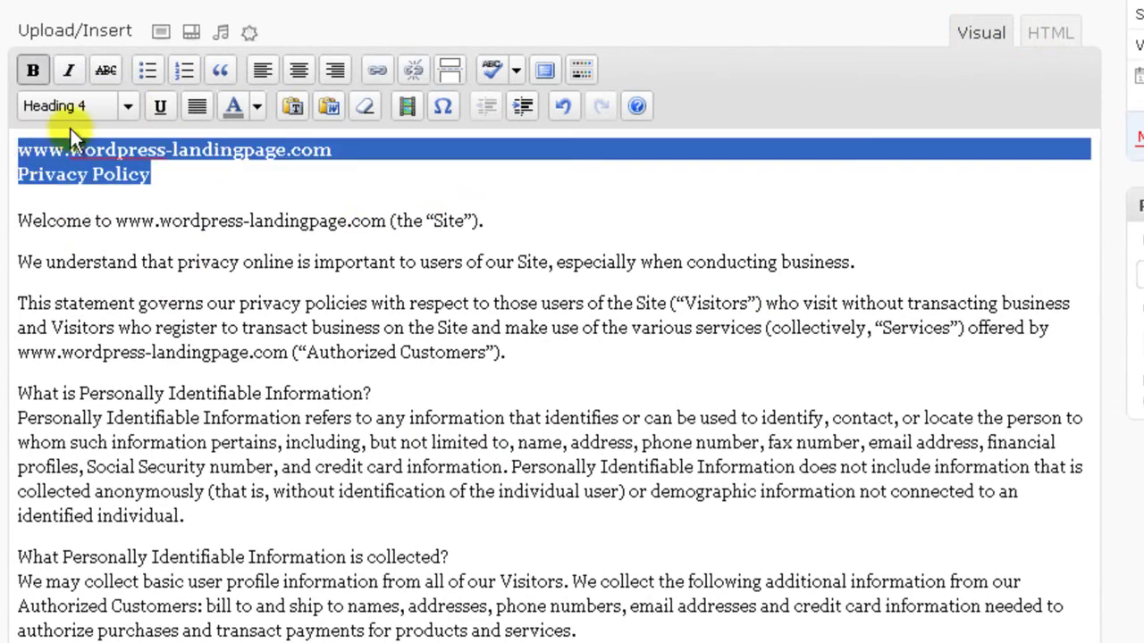
left_click(299, 71)
left_click(420, 262)
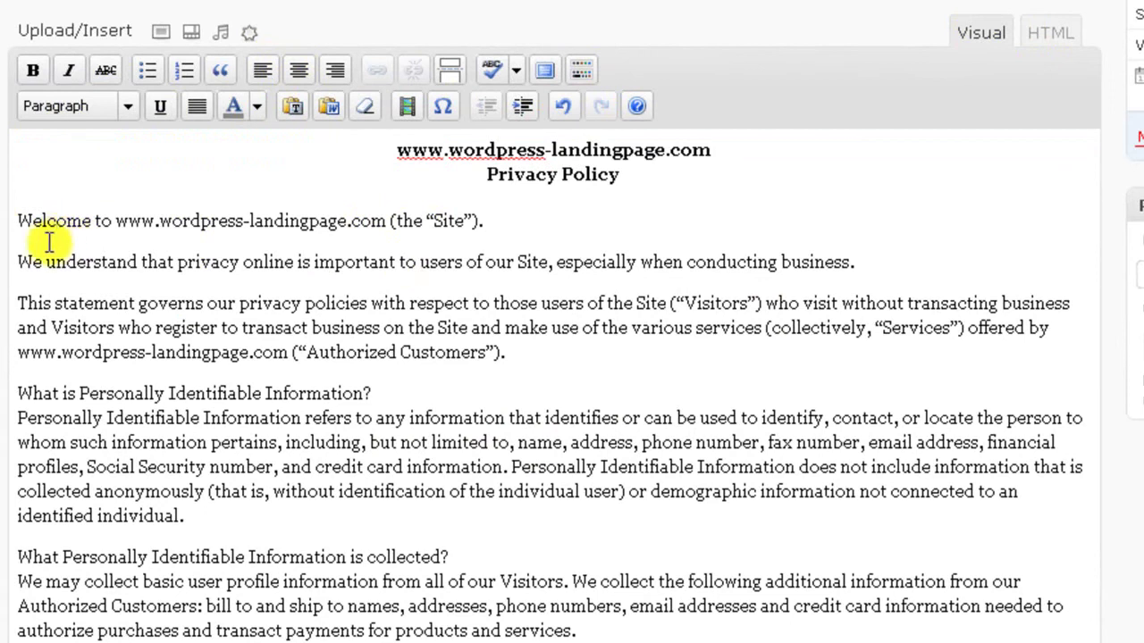
Step: Bold the headings from 'What is Personally Identifiable Information?' through the visitors' choices heading
left_click_drag(372, 394, 20, 396)
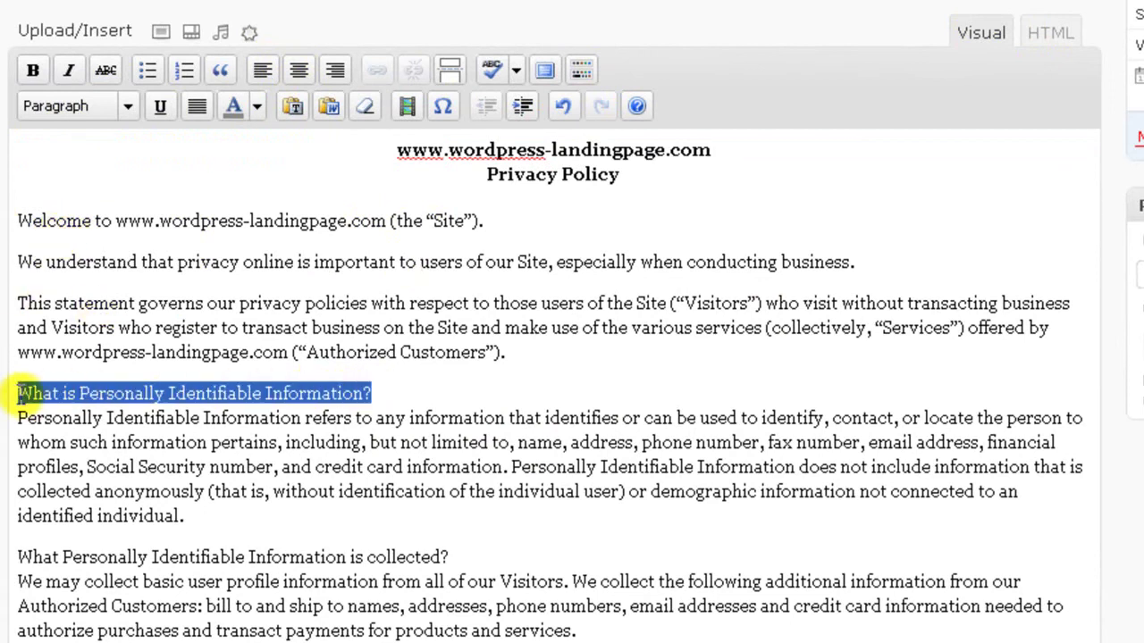
key("ctrl+b")
left_click_drag(448, 557, 13, 563)
key("ctrl+b")
scroll(685, 491, "down", 4)
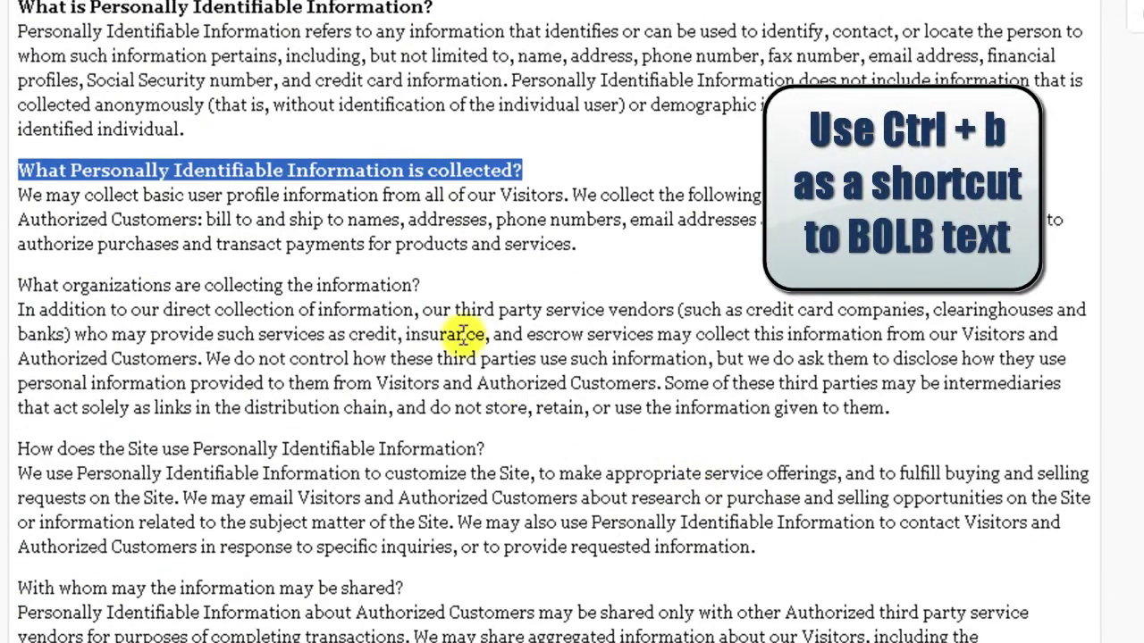
left_click_drag(432, 286, 16, 286)
key("ctrl+b")
left_click_drag(487, 448, 16, 450)
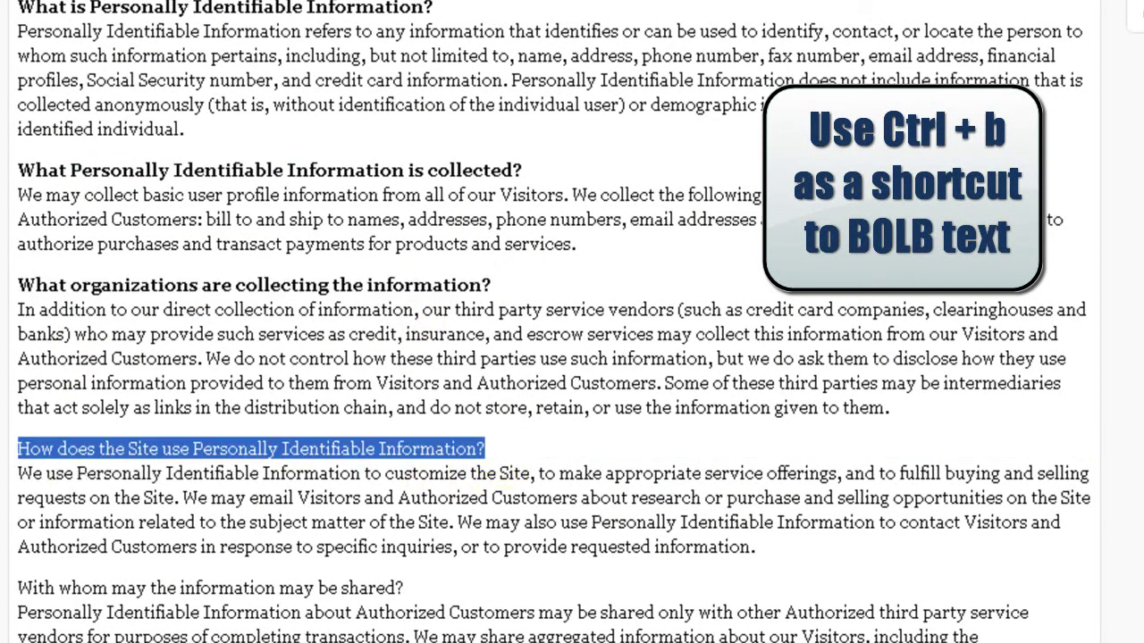
key("ctrl+b")
left_click_drag(411, 588, 8, 595)
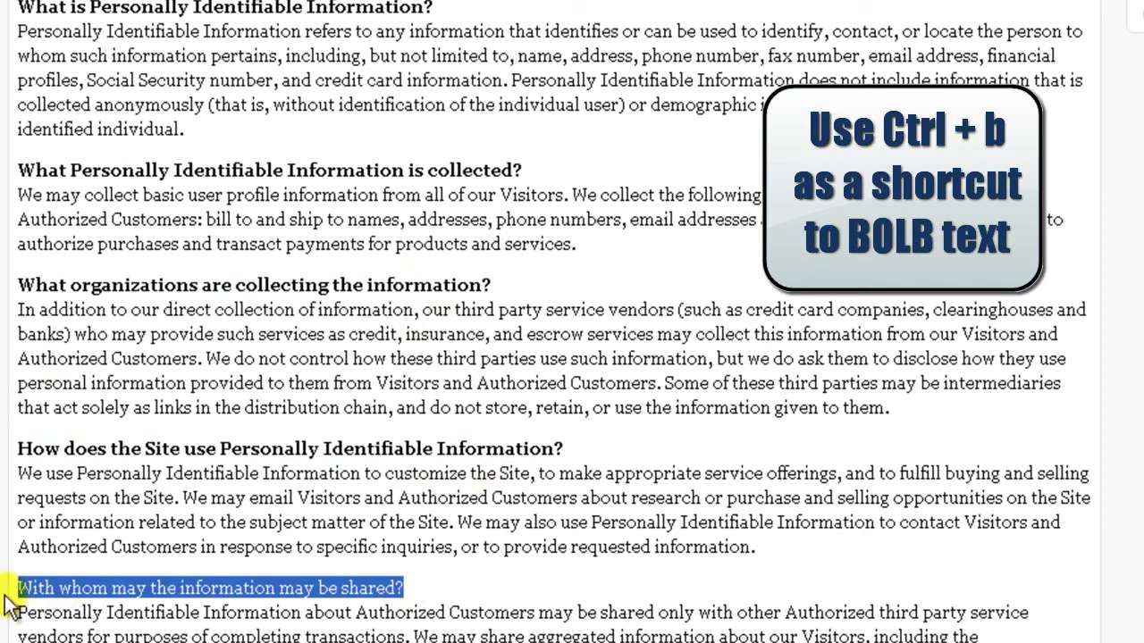
key("ctrl+b")
scroll(563, 577, "down", 3)
left_click_drag(422, 469, 8, 471)
key("ctrl+b")
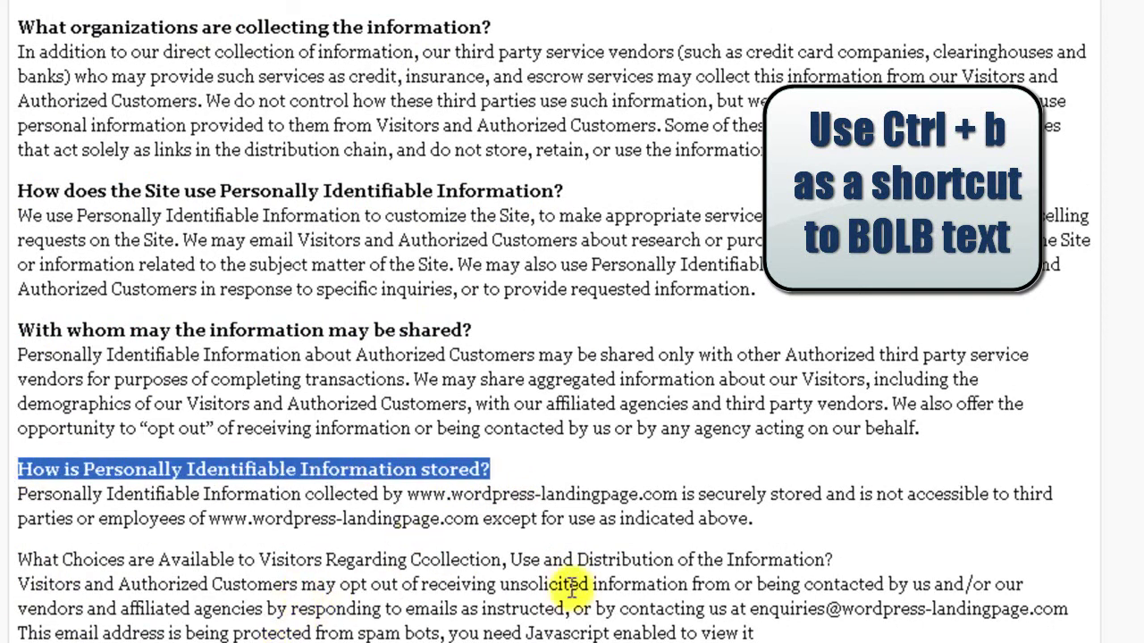
left_click_drag(833, 559, 8, 560)
key("ctrl+b")
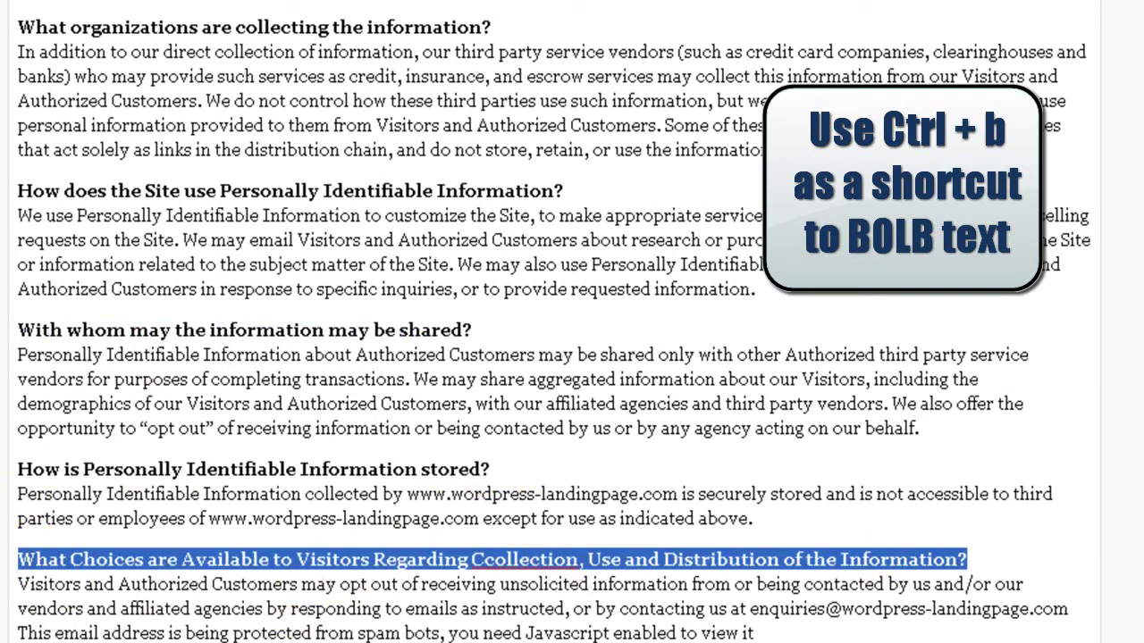
Step: Bold the legal disclosure, security, correcting, deleting, policy-changes and Links headings
left_click(9, 639)
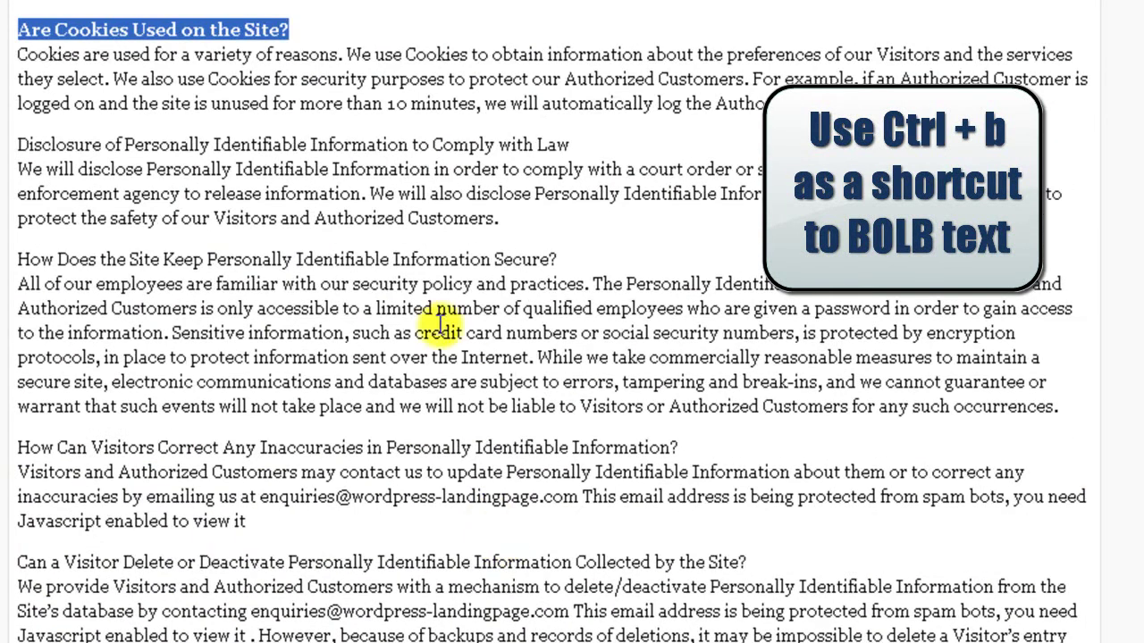
left_click_drag(592, 143, 14, 144)
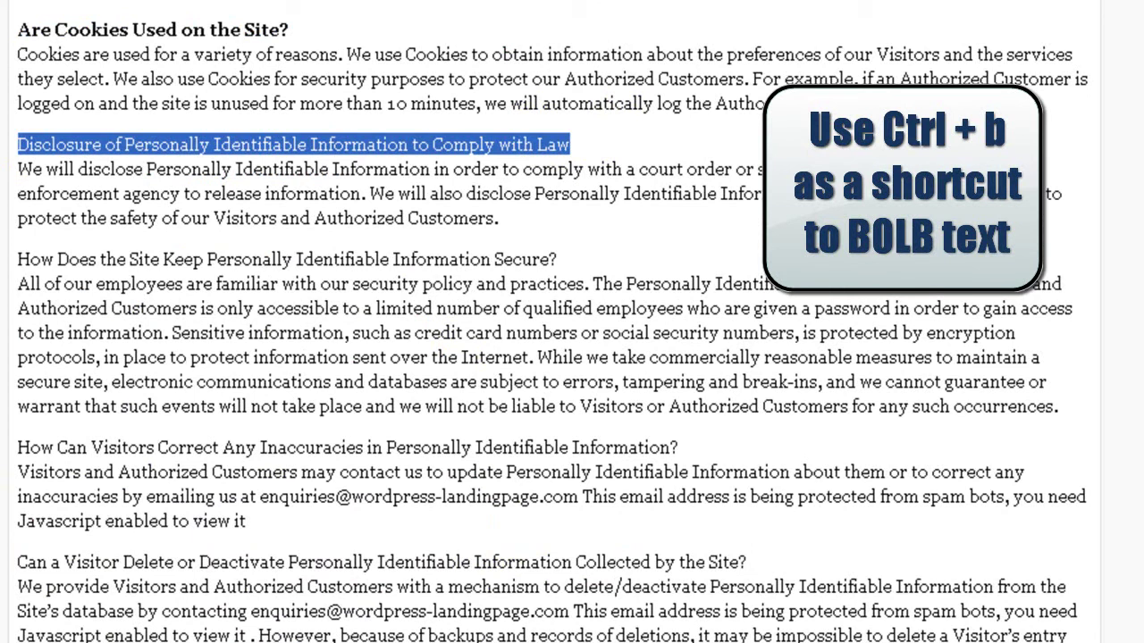
key("ctrl+b")
left_click_drag(563, 259, 12, 260)
key("ctrl+b")
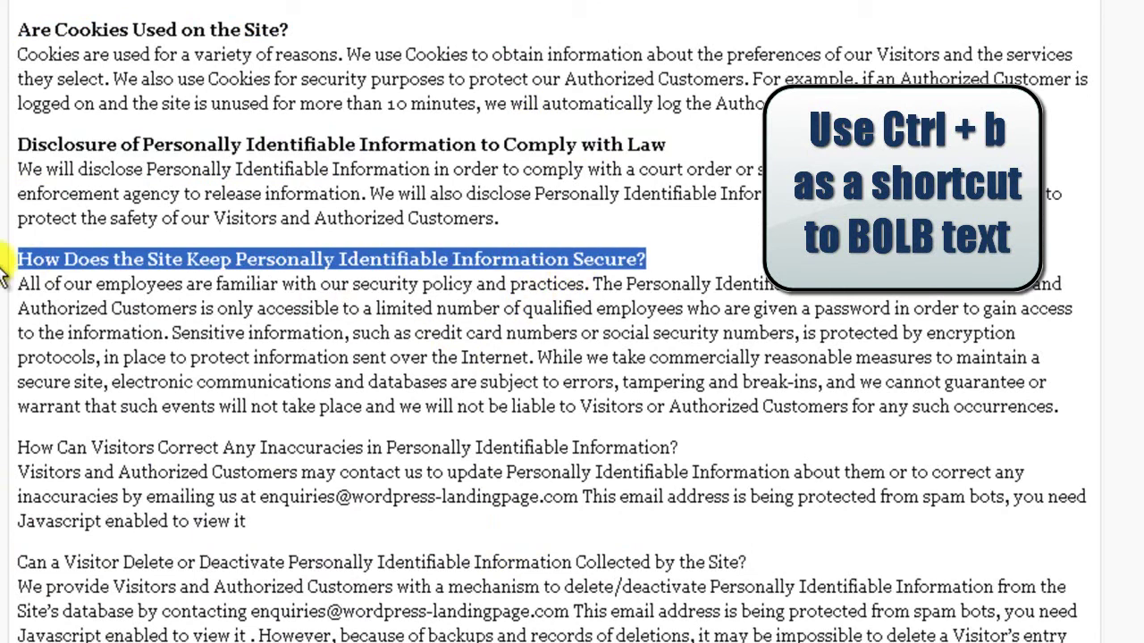
left_click_drag(695, 447, 11, 447)
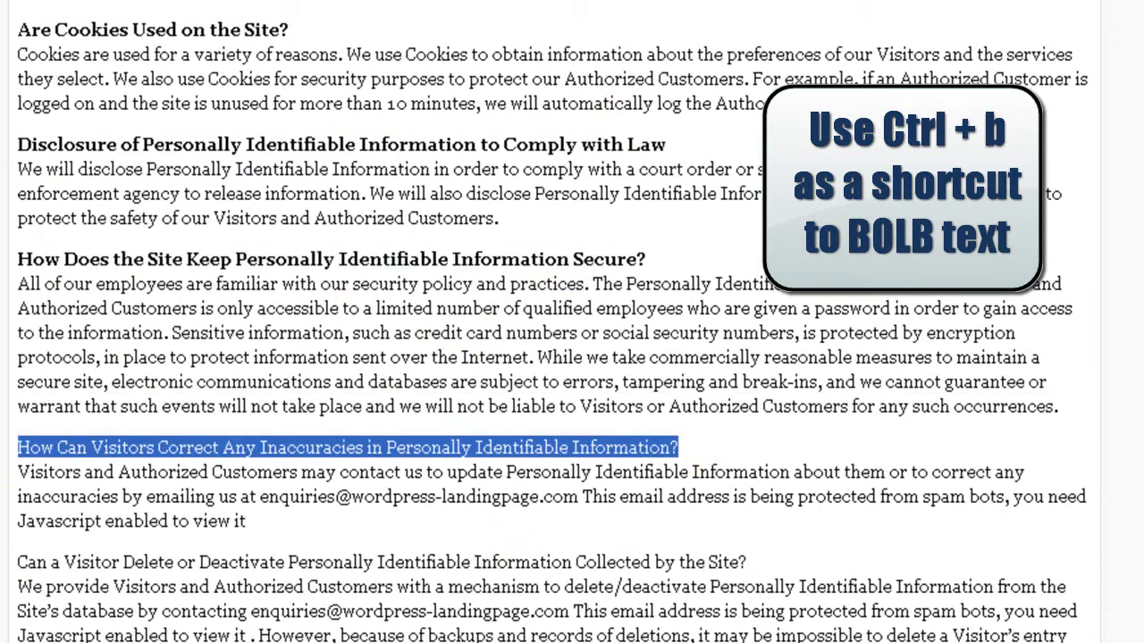
key("ctrl+b")
left_click_drag(749, 562, 21, 562)
key("ctrl+b")
scroll(503, 439, "down", 3)
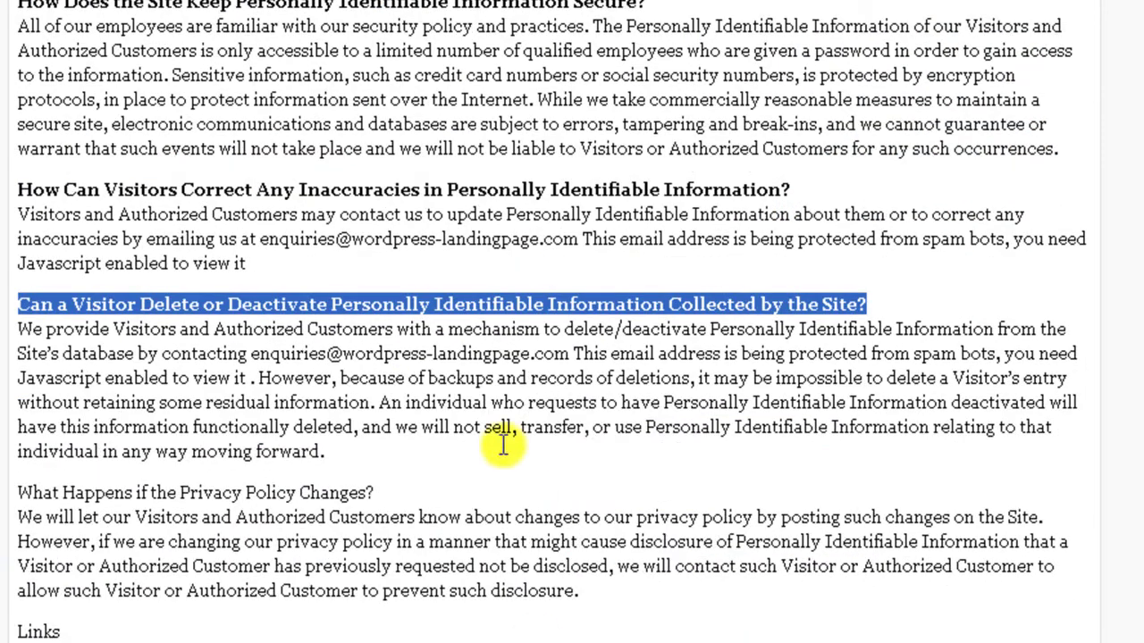
left_click_drag(375, 492, 4, 492)
key("ctrl+b")
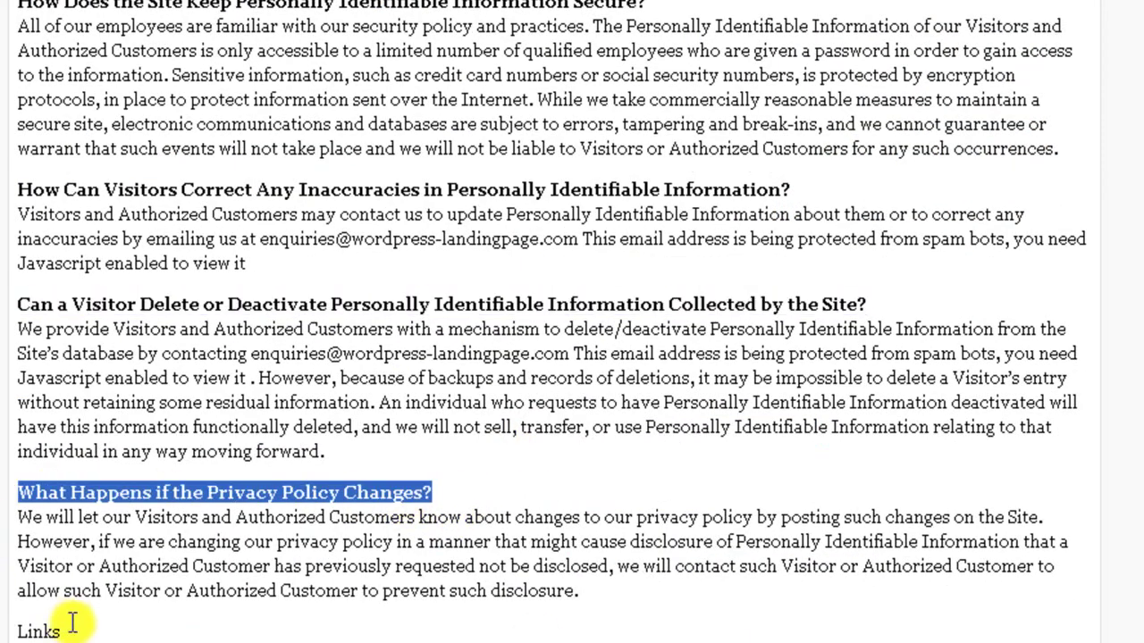
left_click_drag(76, 621, 3, 629)
key("ctrl+b")
Step: Bold the opening Welcome line of the policy
scroll(546, 489, "down", 4)
scroll(546, 490, "up", 20)
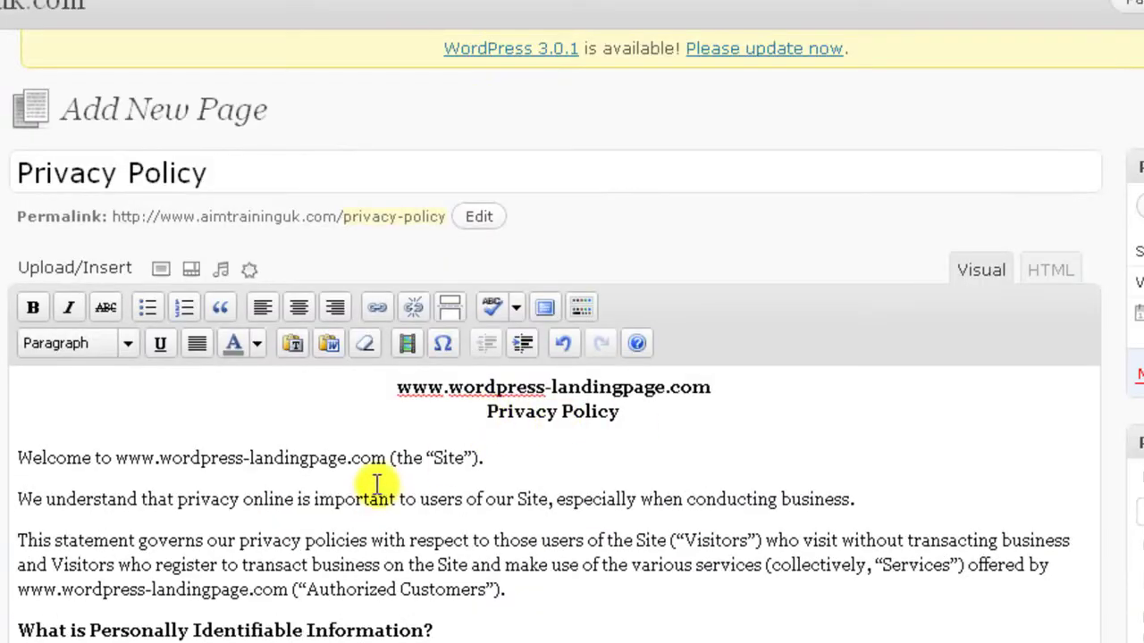
left_click_drag(483, 458, 2, 458)
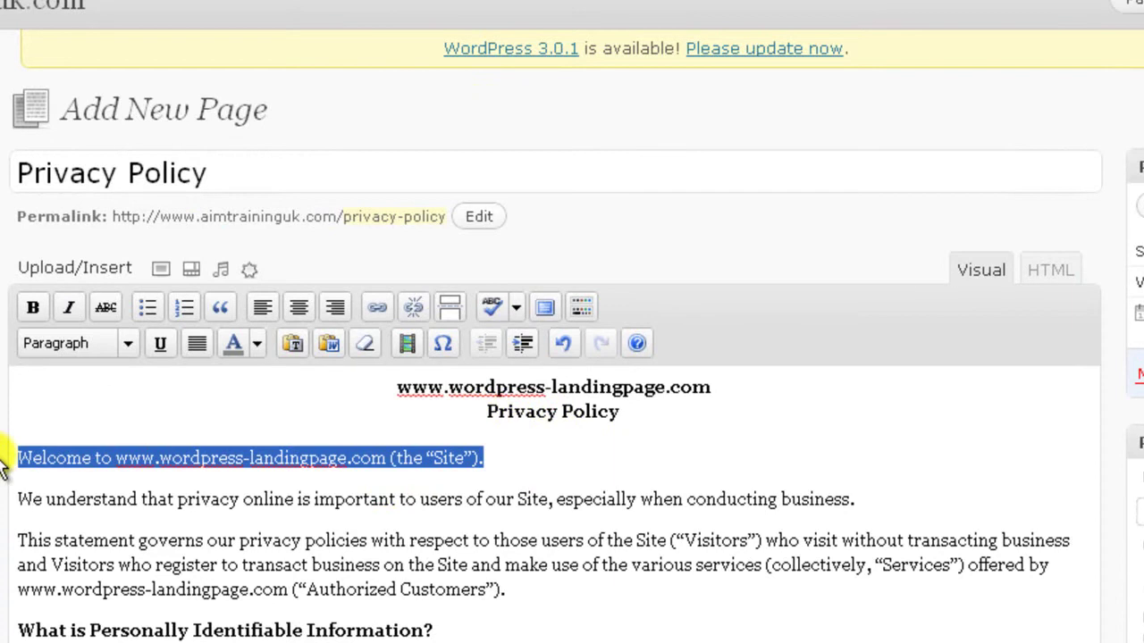
key("ctrl+b")
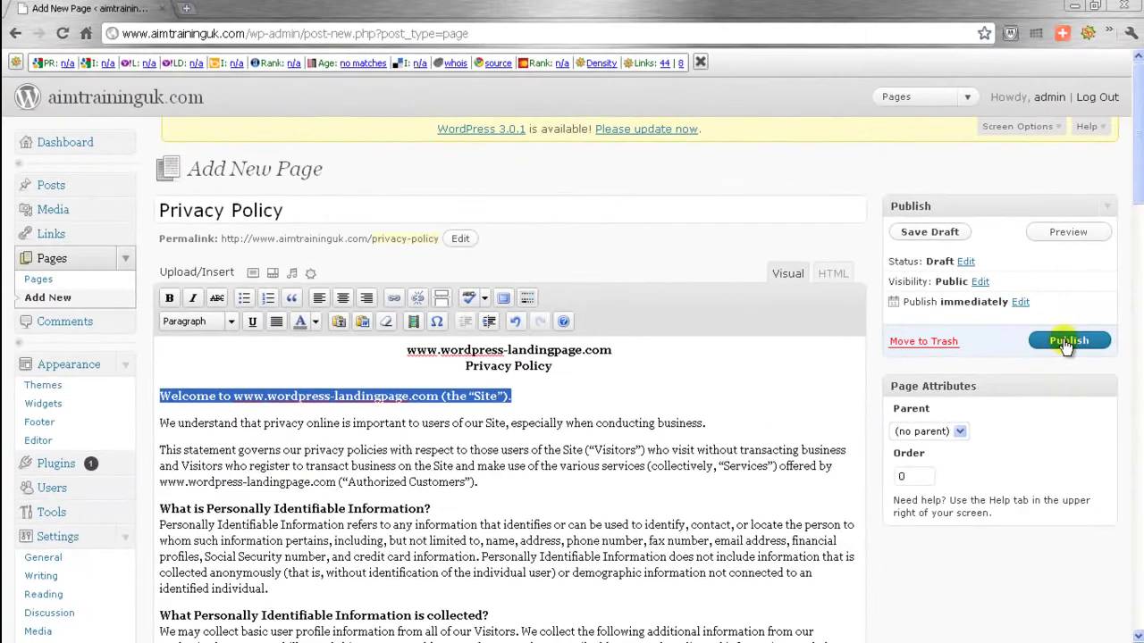
Step: Publish the page, review it live at its privacy-policy address, and go back to the editor
left_click(1068, 342)
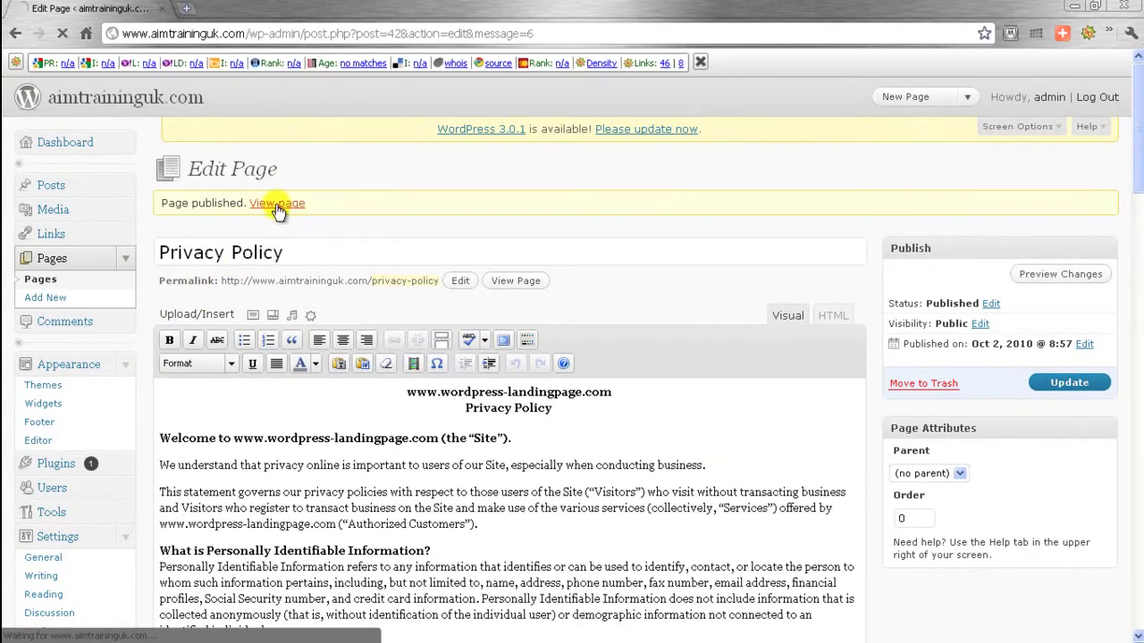
left_click(277, 204)
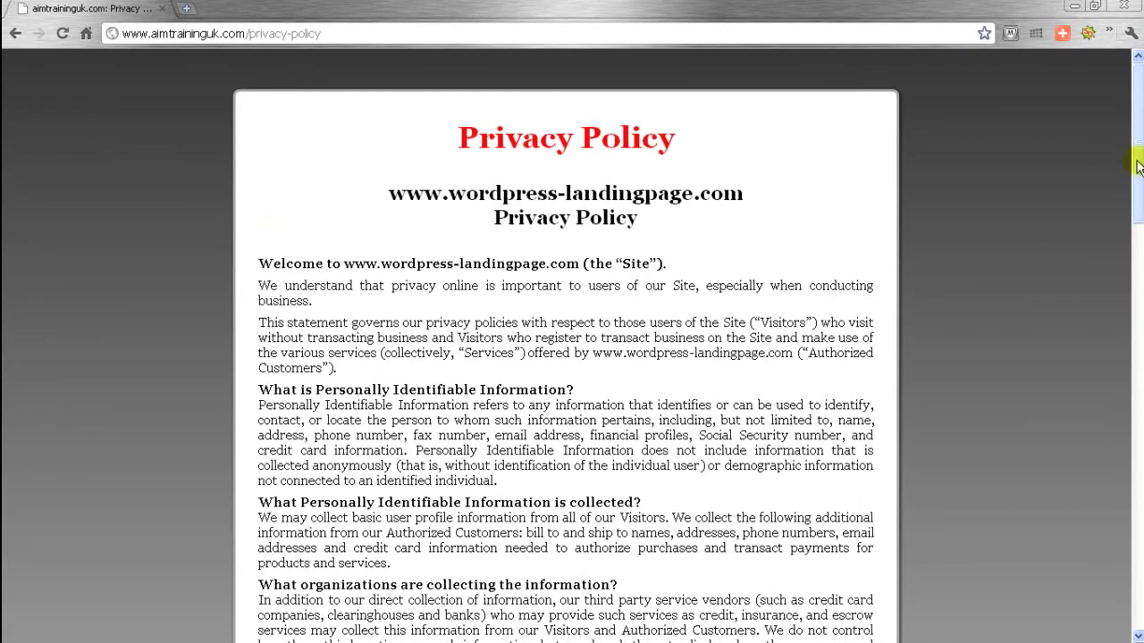
left_click_drag(1133, 161, 1138, 585)
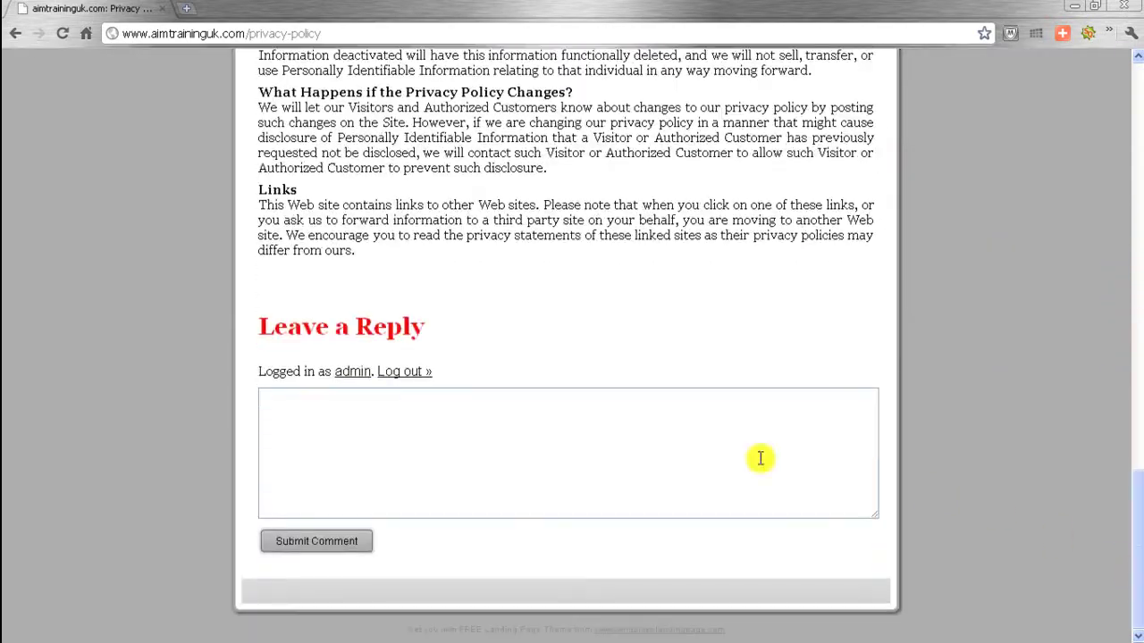
left_click_drag(1139, 490, 426, 25)
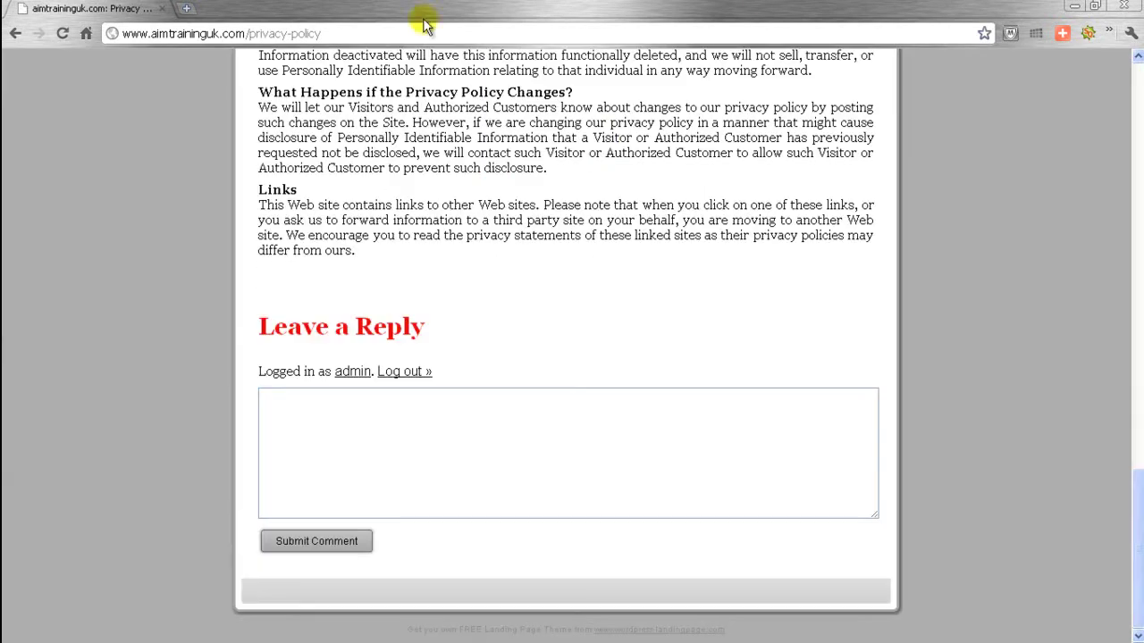
left_click(15, 34)
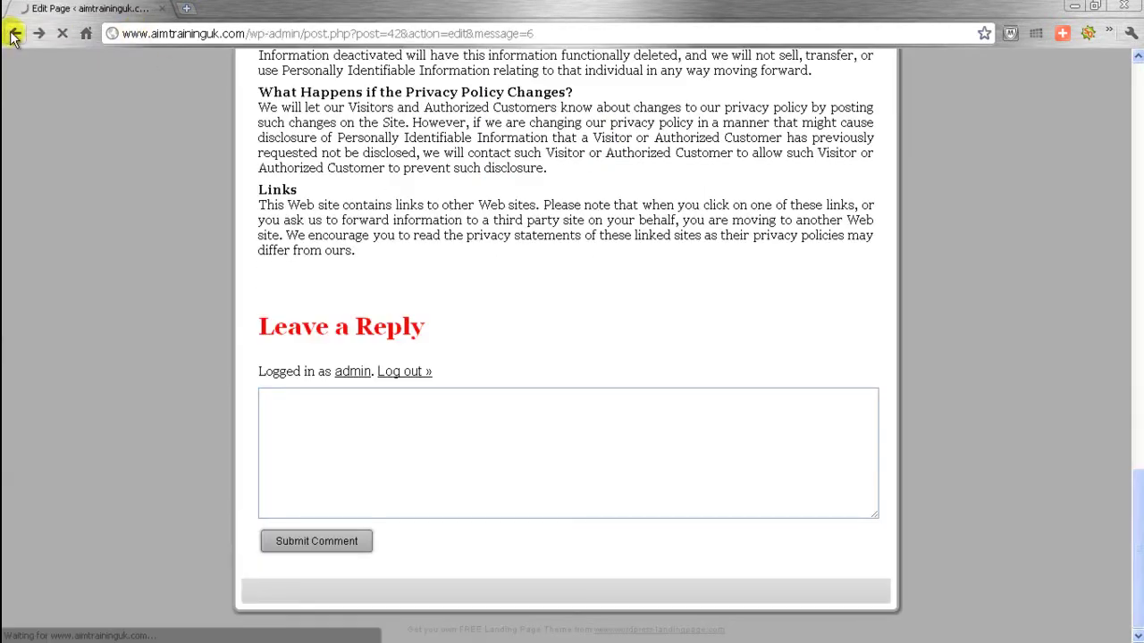
Step: Uncheck Allow comments and Allow trackbacks and pingbacks in Discussion, then update the page
scroll(492, 345, "down", 15)
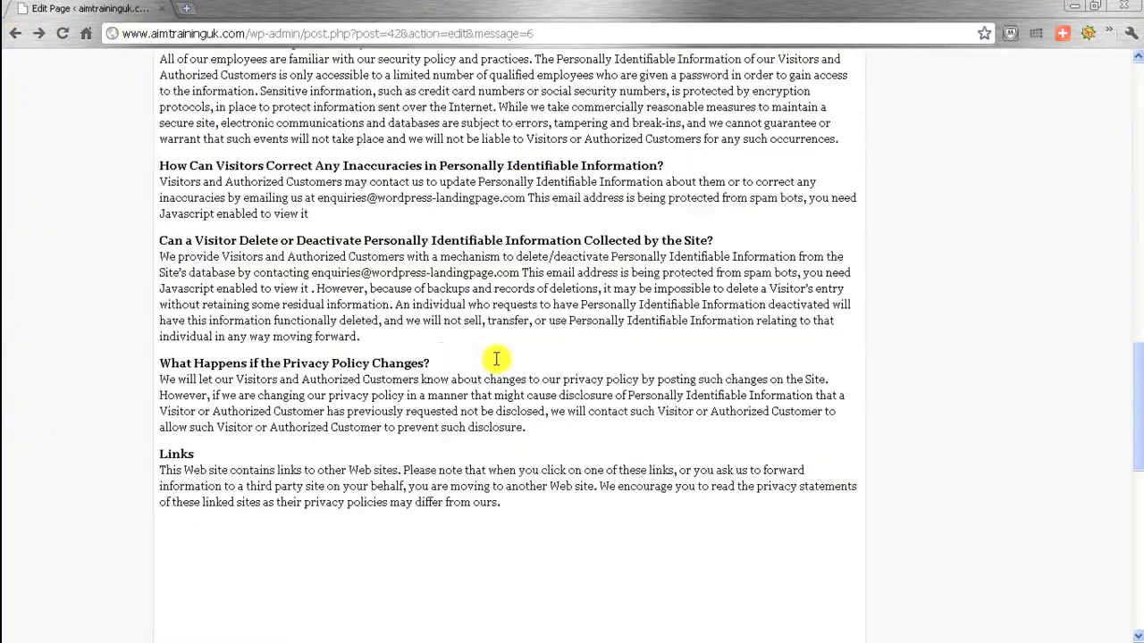
scroll(491, 345, "down", 2)
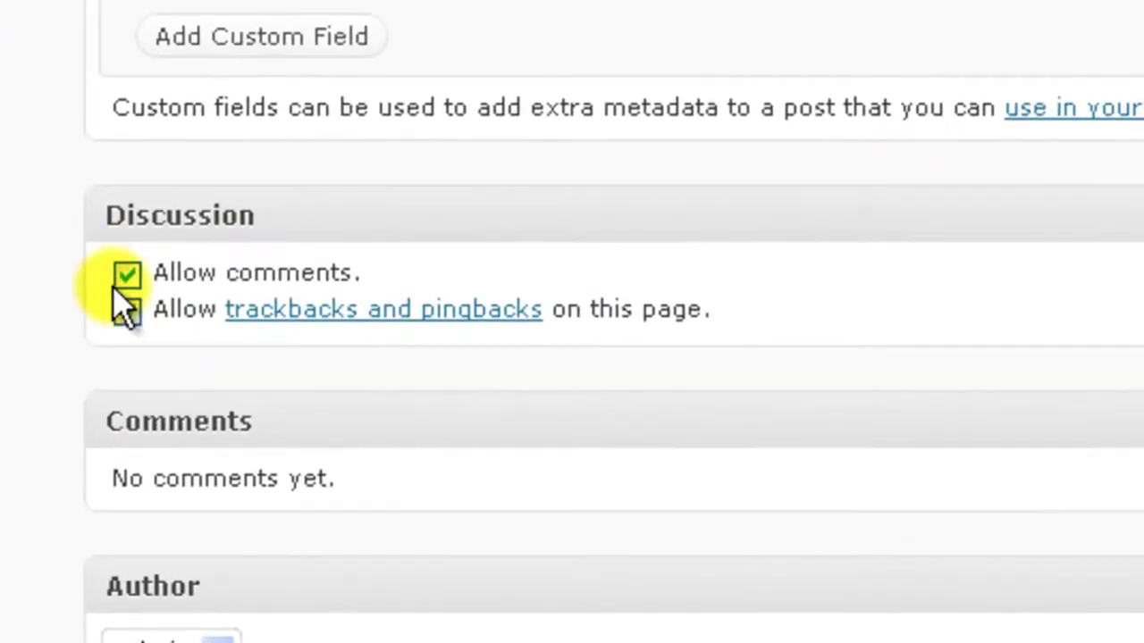
left_click(169, 544)
left_click(127, 310)
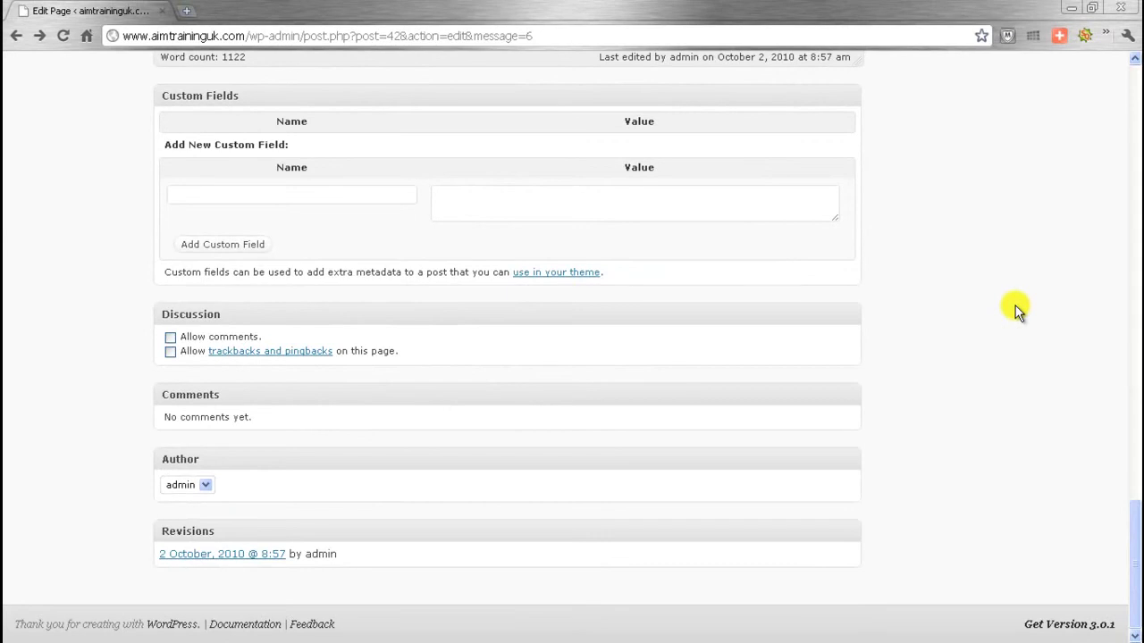
scroll(1046, 222, "up", 10)
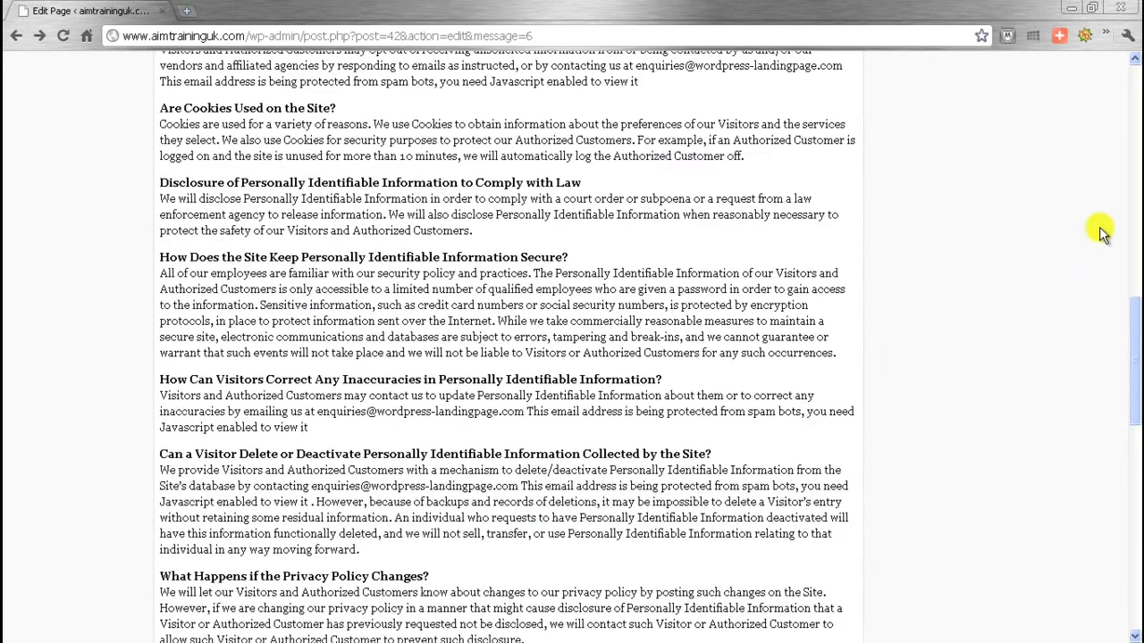
scroll(1136, 331, "up", 10)
left_click(1063, 257)
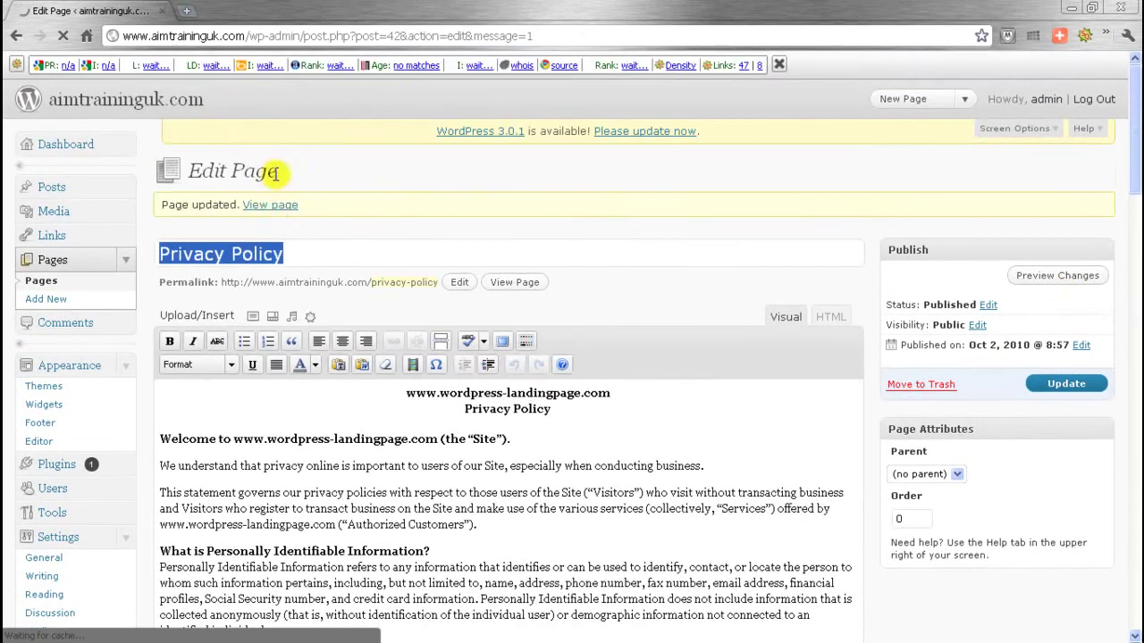
Step: Copy the live Privacy Policy page's URL from the address bar and return to the editor
left_click(271, 206)
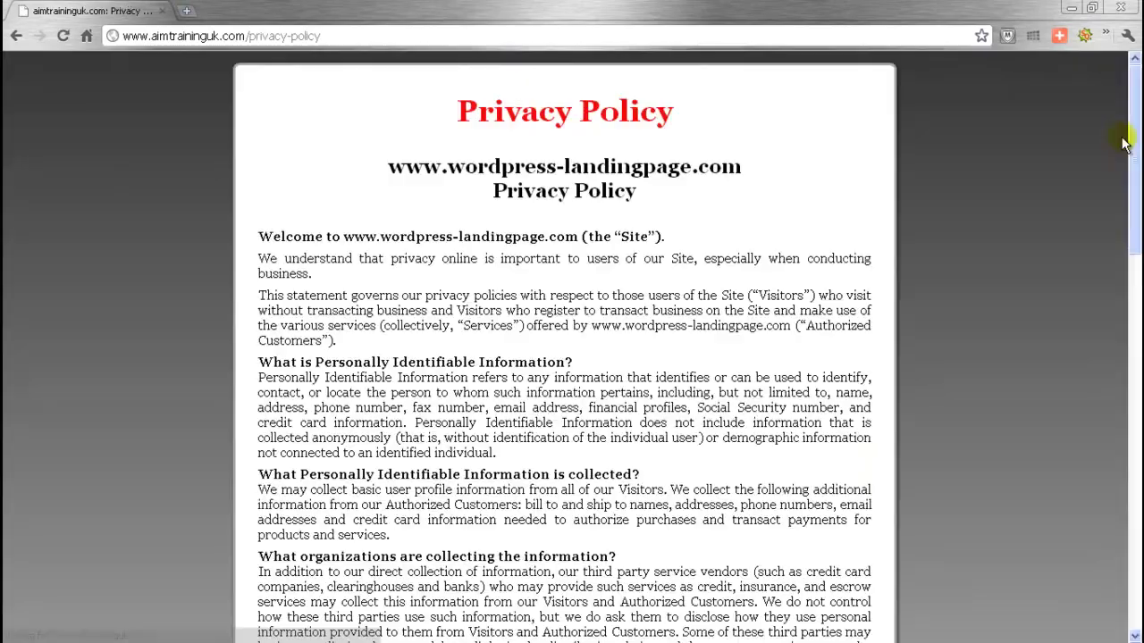
mouse_move(1134, 113)
left_mouse_down()
mouse_move(1128, 518)
mouse_move(1119, 336)
mouse_move(1137, 93)
left_mouse_up()
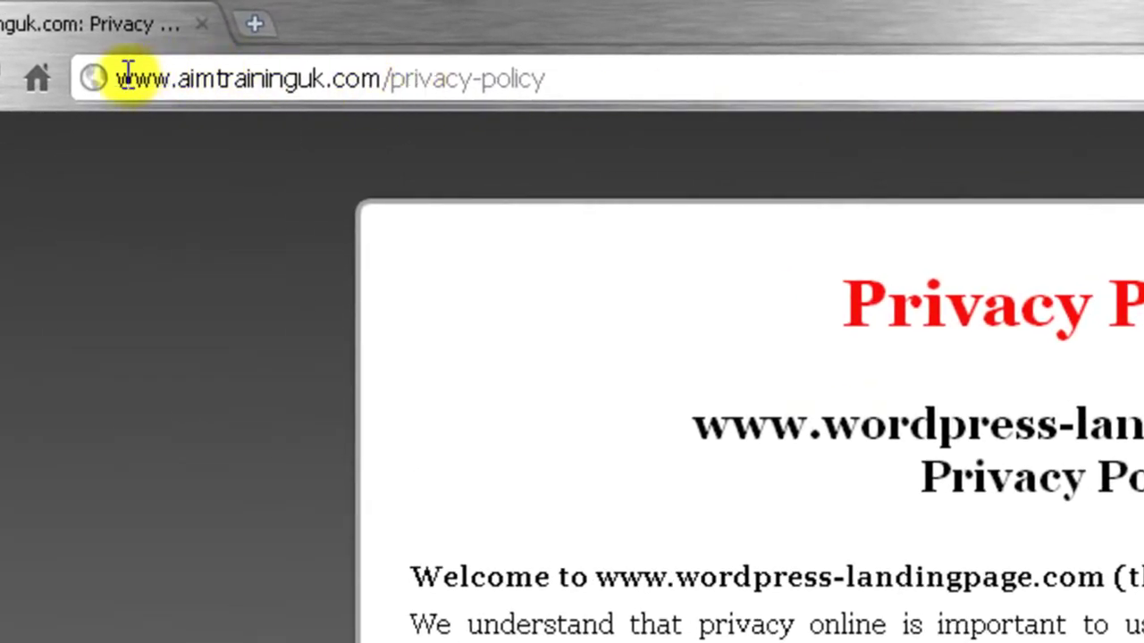
mouse_move(119, 79)
left_mouse_down()
mouse_move(599, 84)
mouse_move(113, 61)
left_mouse_up()
key("ctrl+c")
left_click(584, 75)
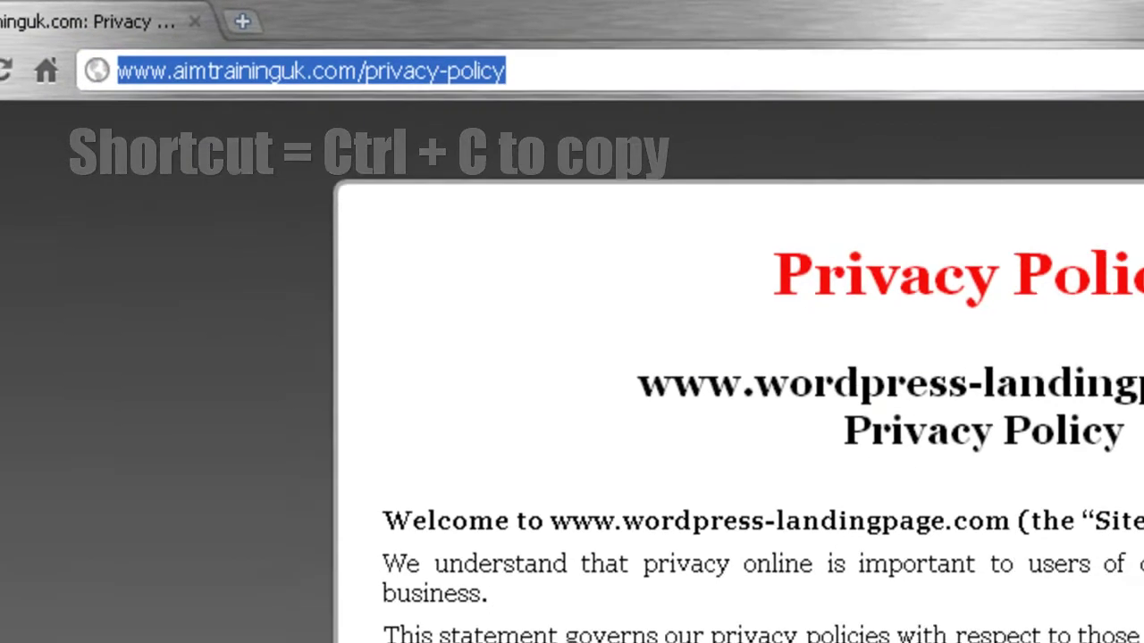
left_click(16, 35)
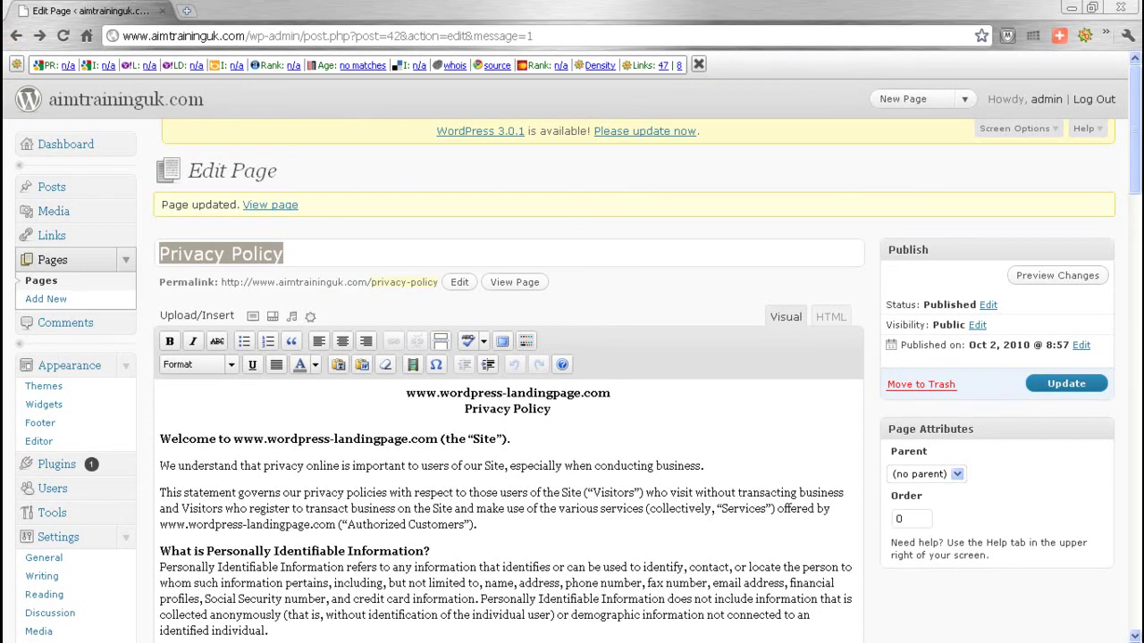
key("alt+Tab")
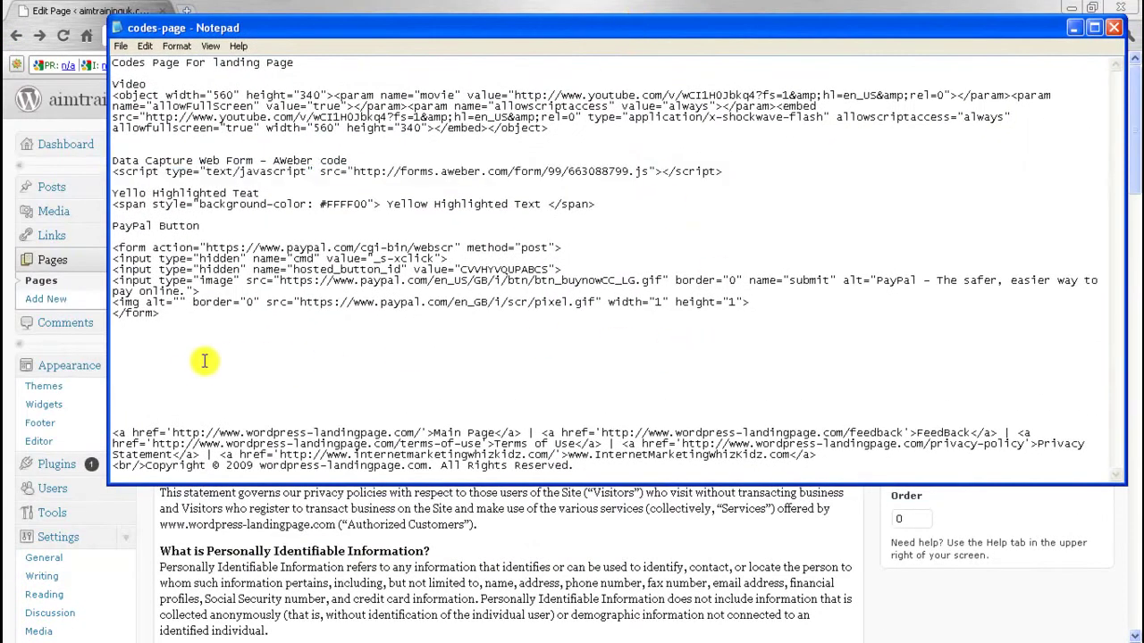
key("ctrl+v")
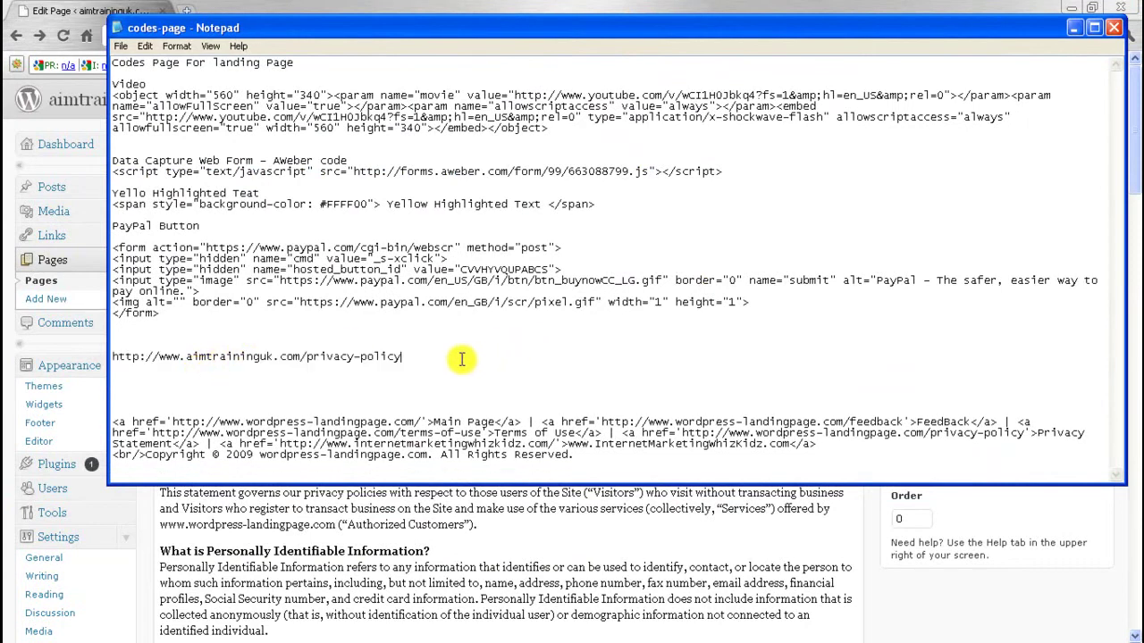
key("alt+Tab")
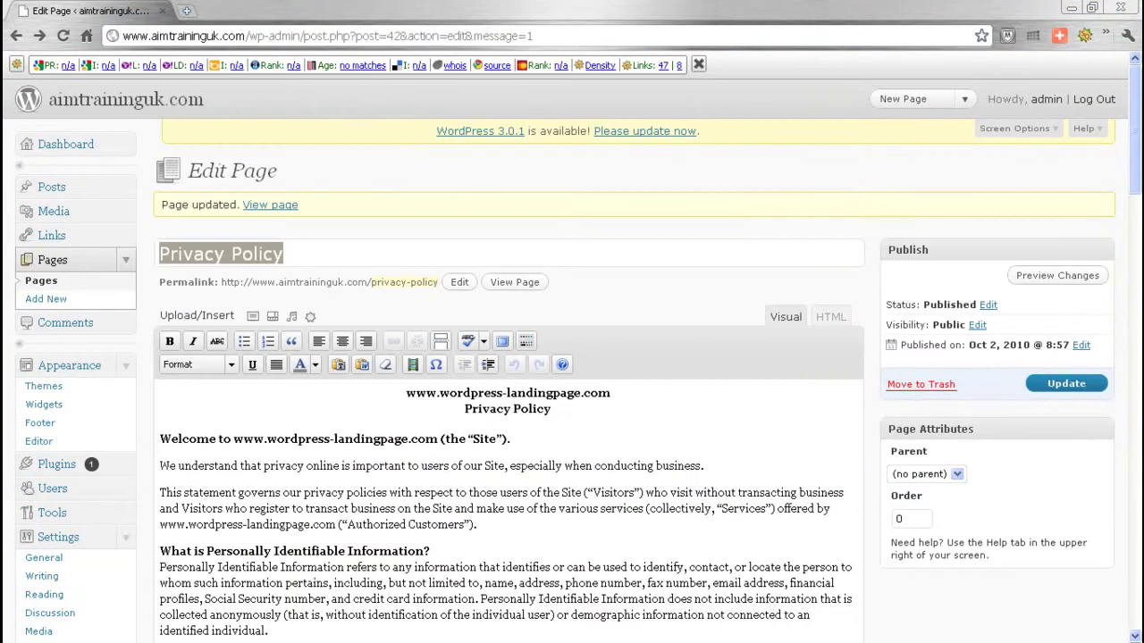
left_click(409, 180)
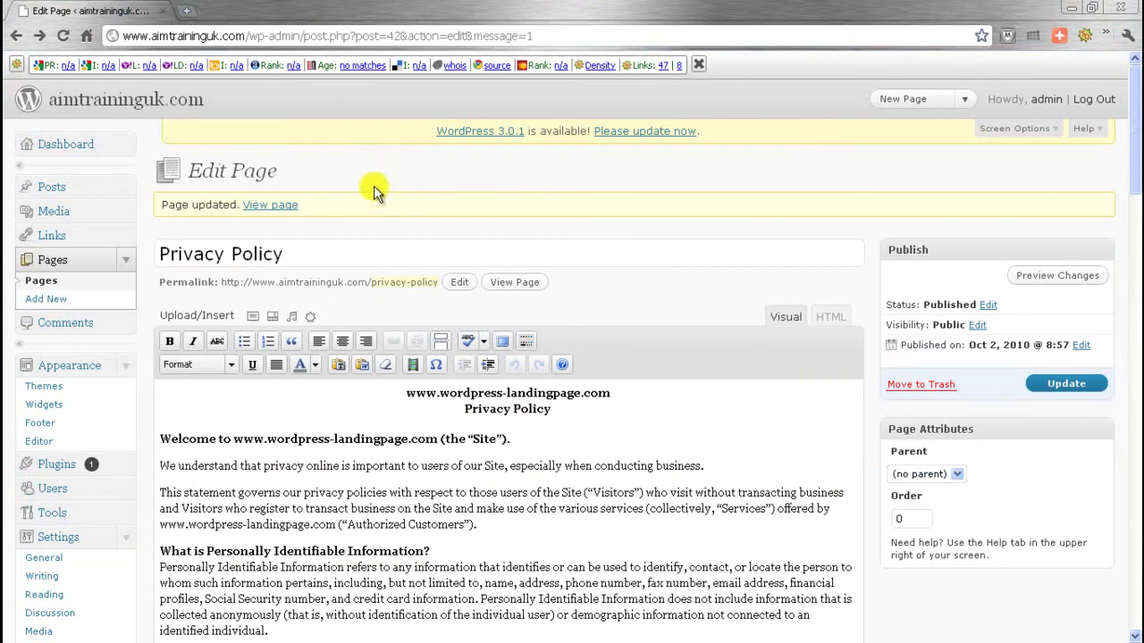
scroll(393, 188, "down", 7)
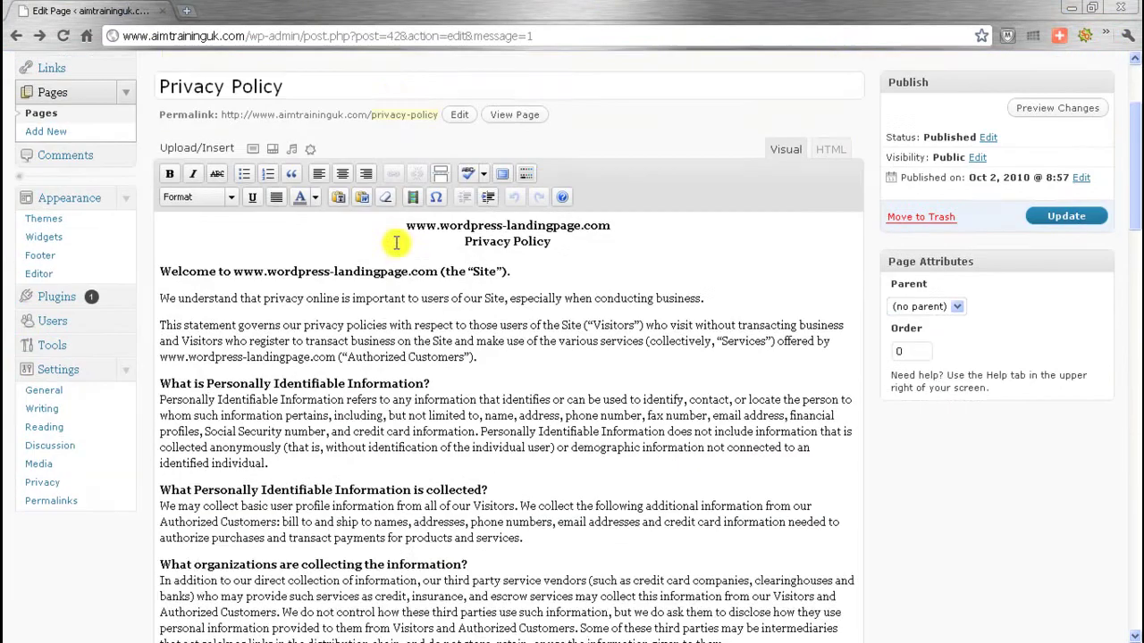
Step: Open Appearance > Footer in the admin sidebar
scroll(101, 376, "up", 5)
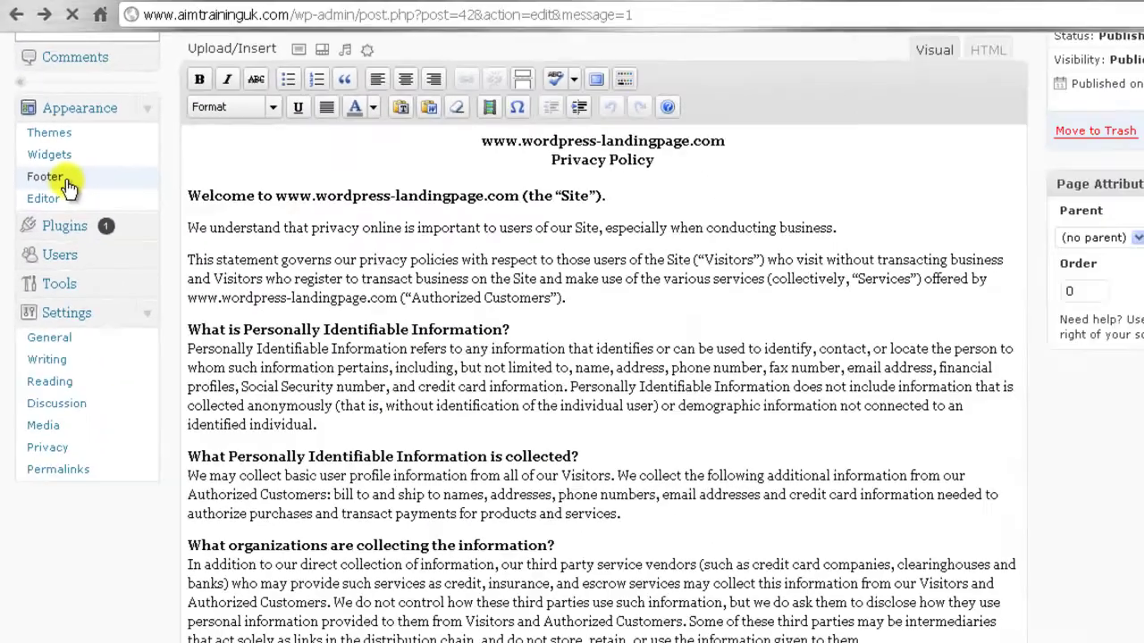
left_click(134, 225)
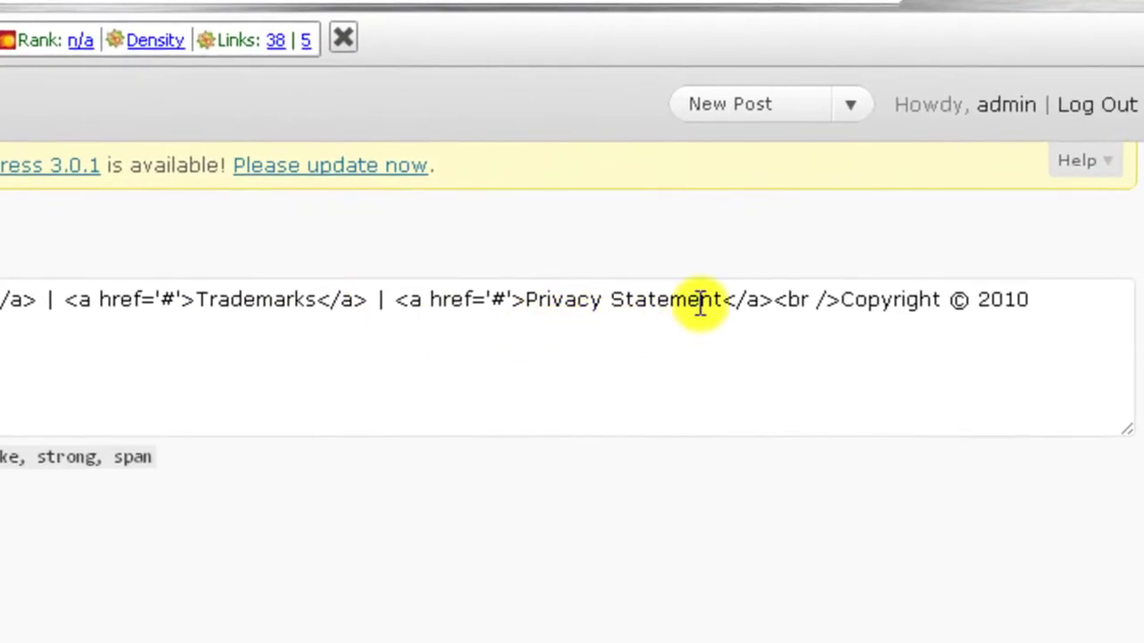
Step: Replace the Privacy Statement link's '#' with the privacy-policy URL and delete the preceding footer links
left_click(492, 300)
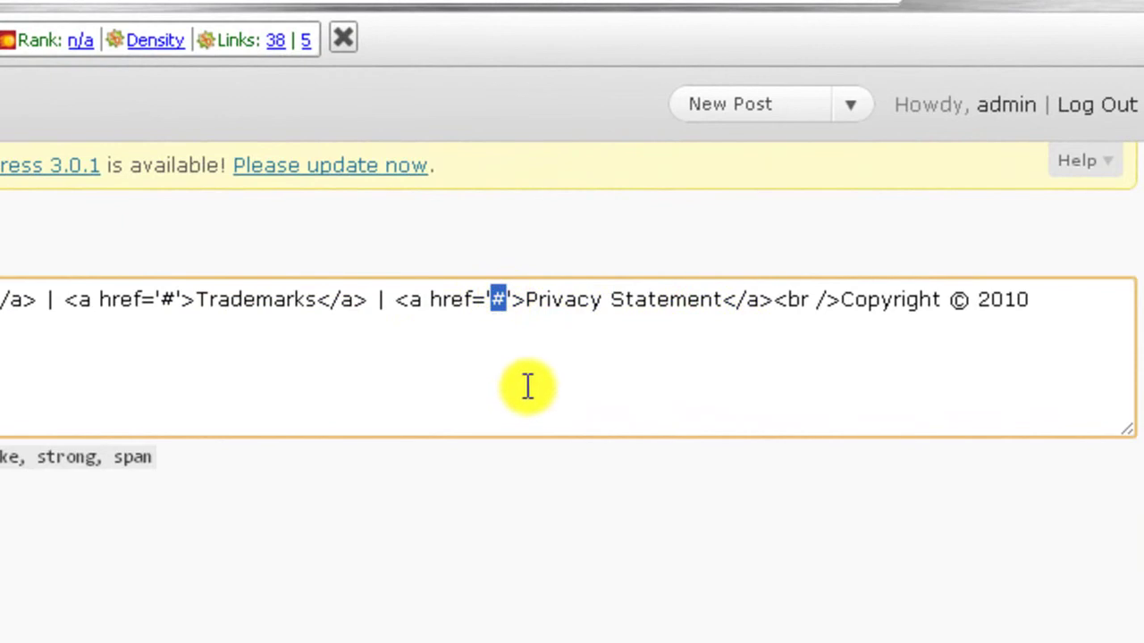
key("ctrl+v")
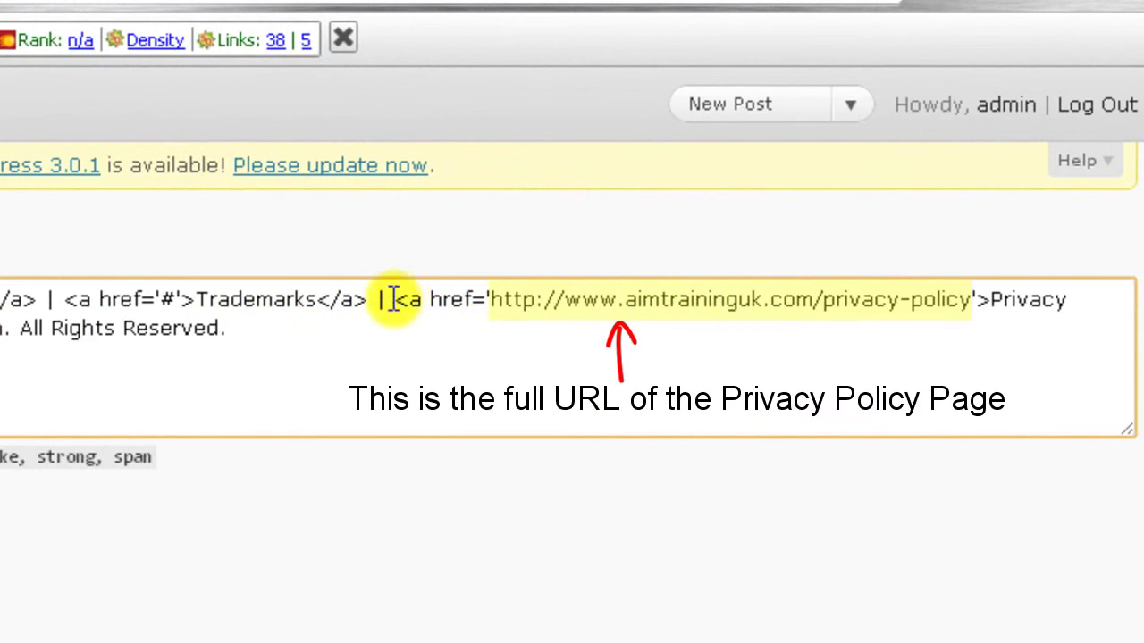
left_click_drag(394, 301, 5, 301)
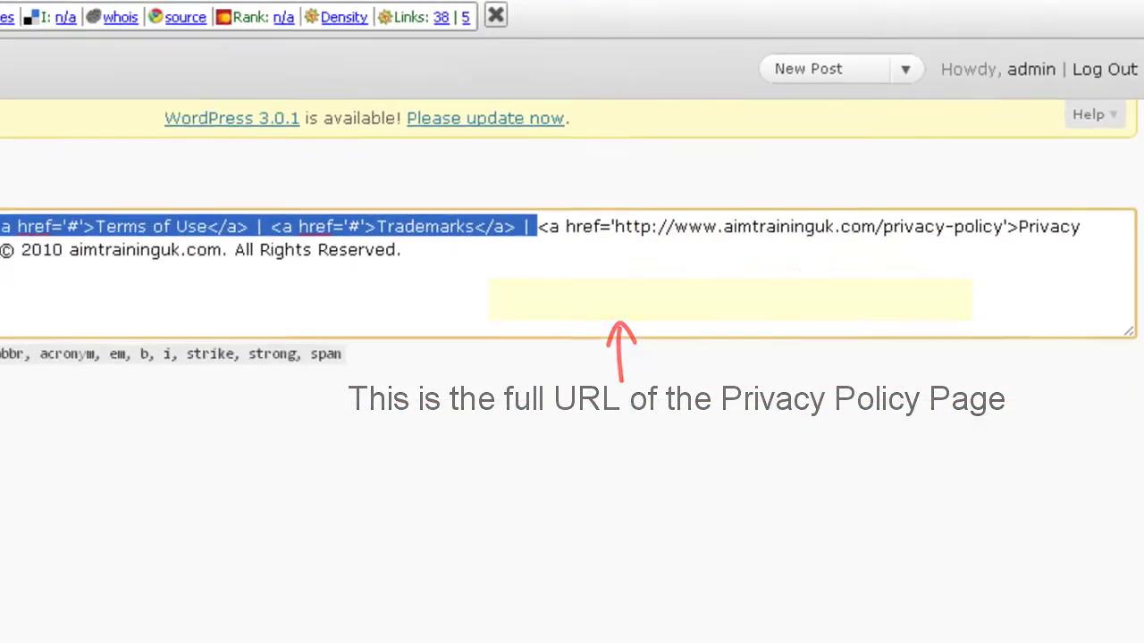
key("BackSpace")
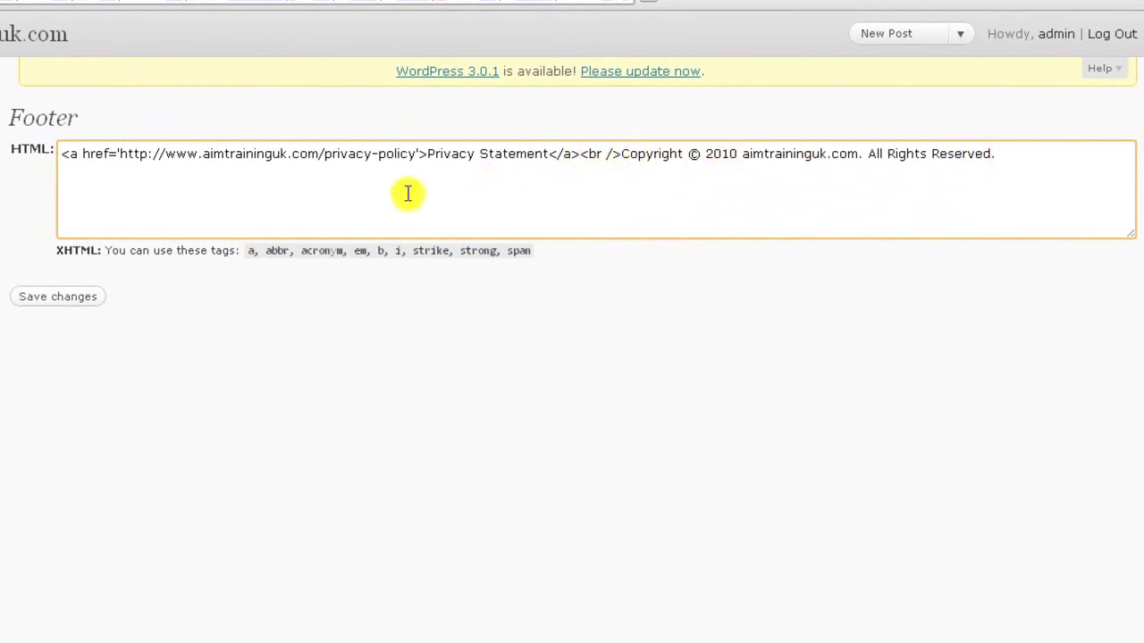
Step: Save the footer, follow its Privacy Statement link to the privacy-policy page, and return to the landing page
left_click(70, 304)
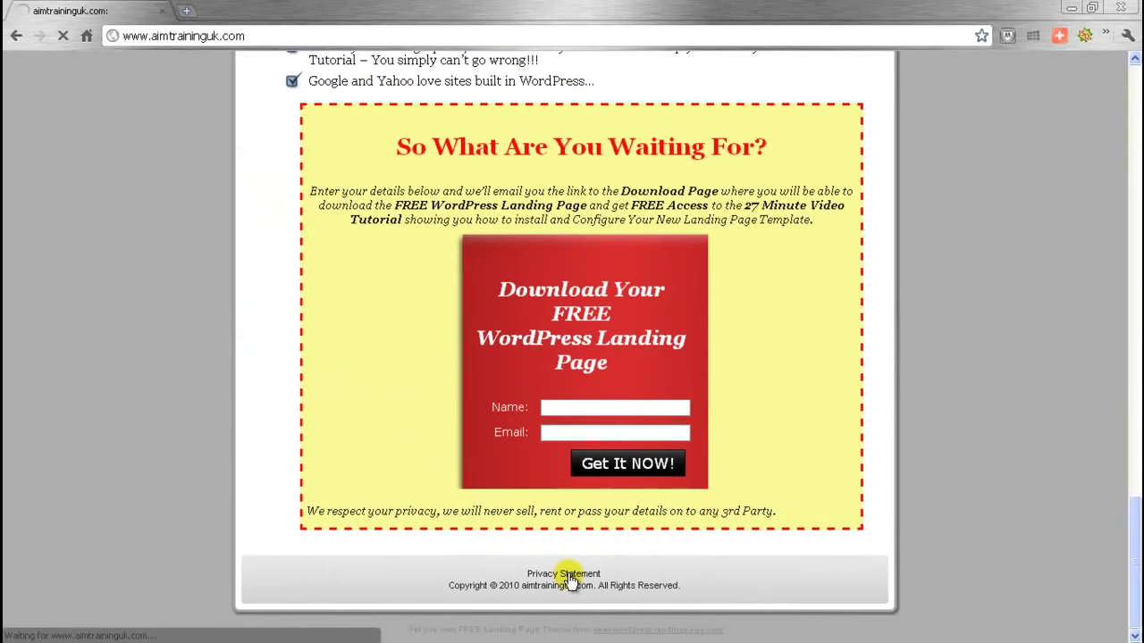
left_click(570, 568)
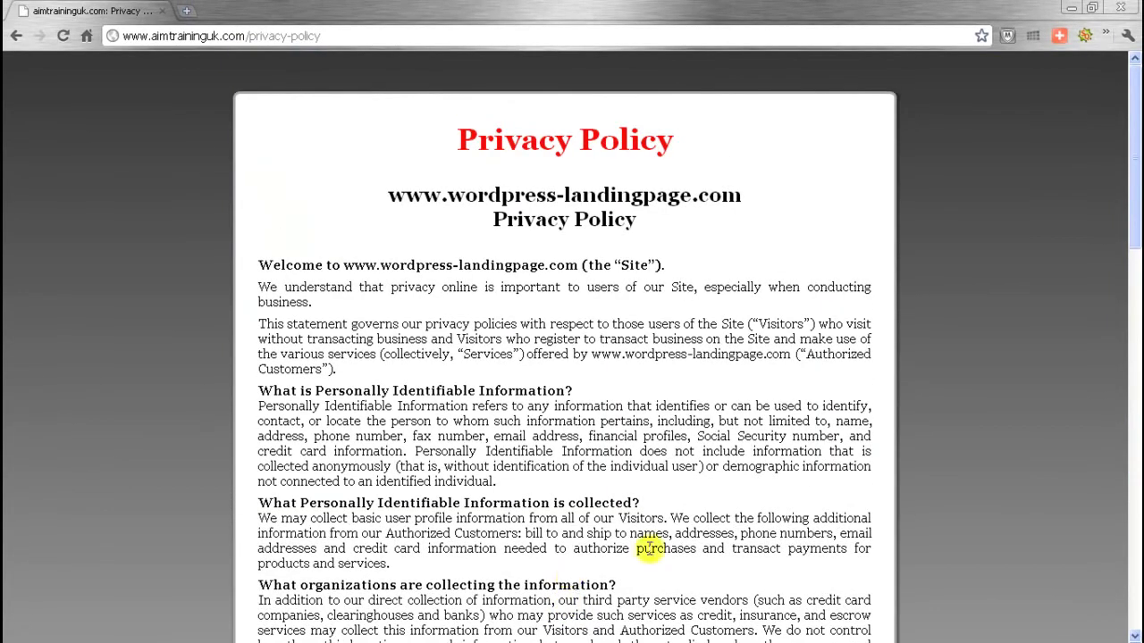
left_click_drag(1135, 179, 1135, 134)
left_click(15, 37)
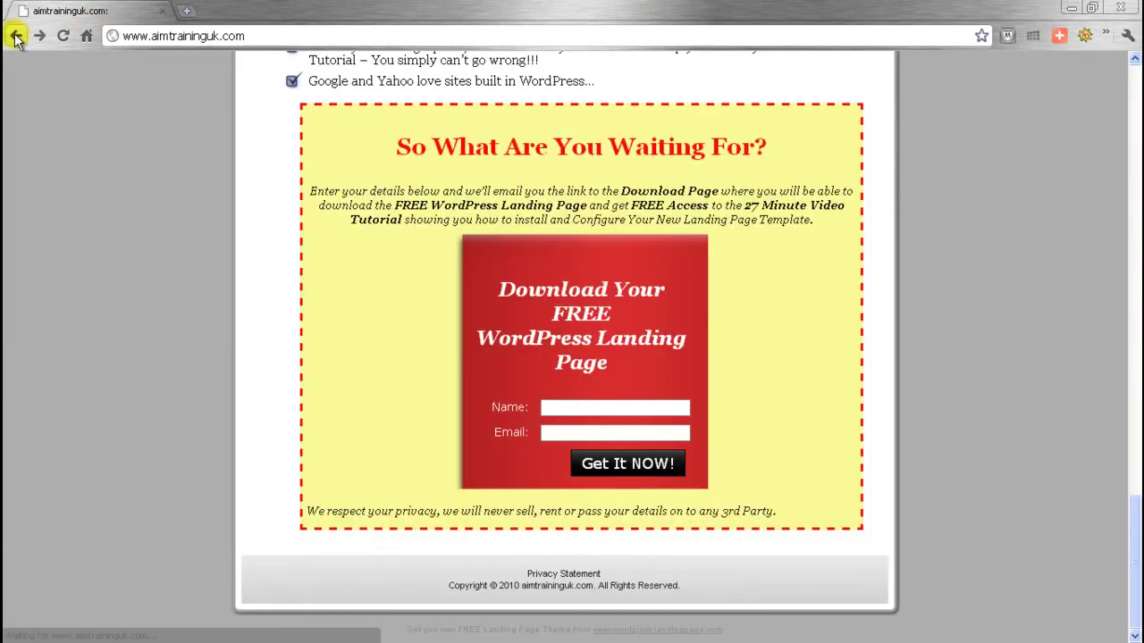